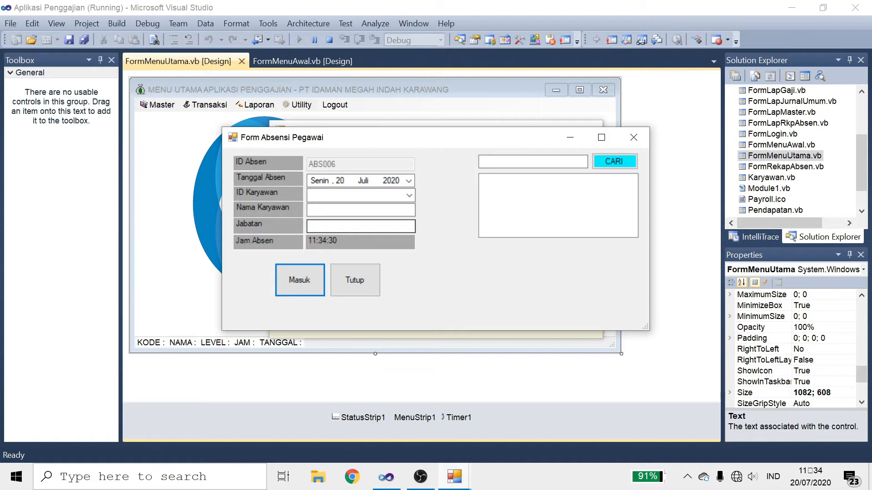
Step: Record attendance entry ABS006 as Masuk for the fourth employee (ADMINISTRASI) and confirm the save
click(410, 194)
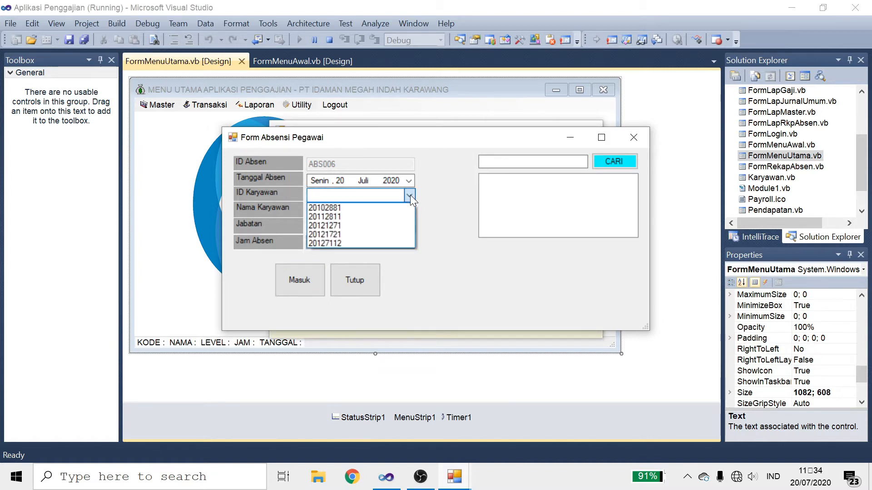
click(410, 194)
click(632, 163)
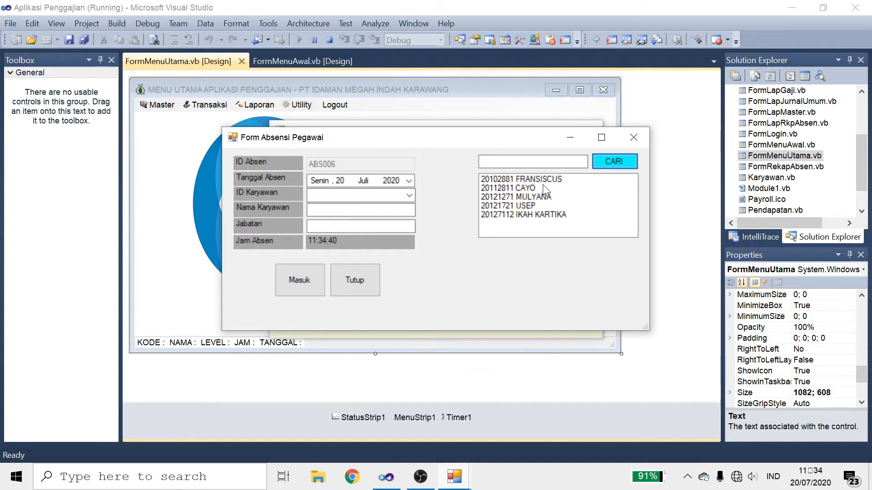
click(410, 198)
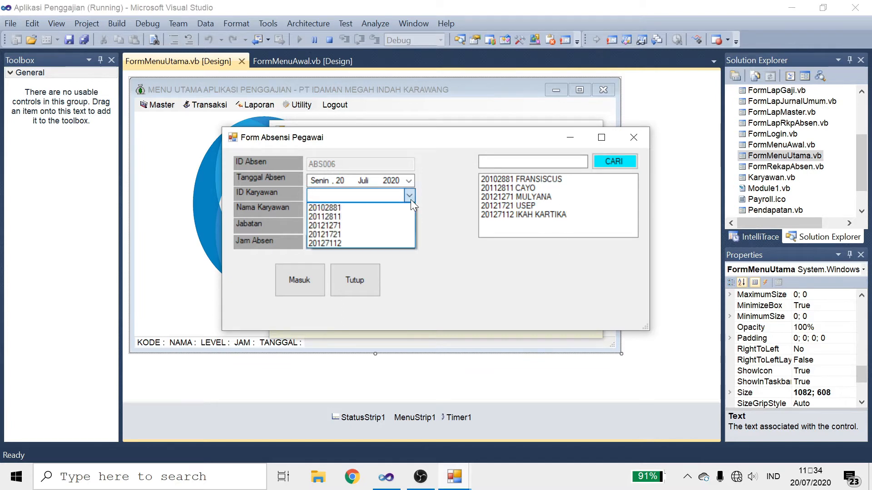
click(355, 234)
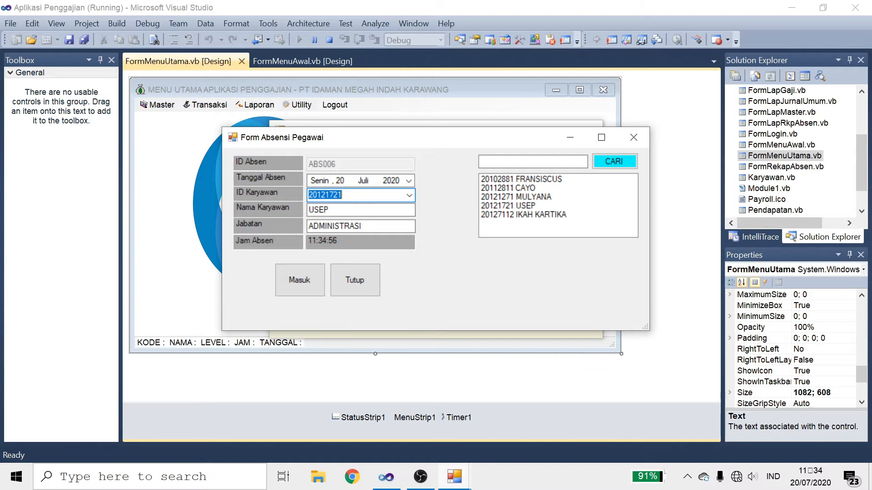
click(306, 272)
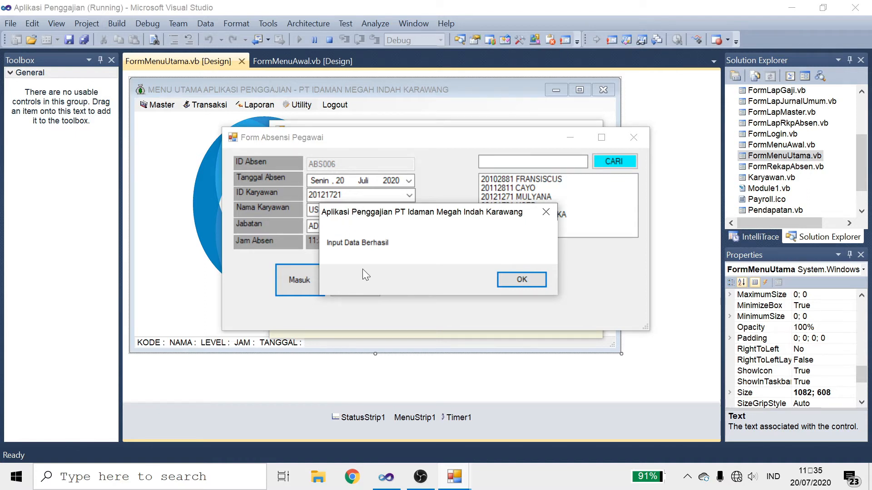
click(538, 277)
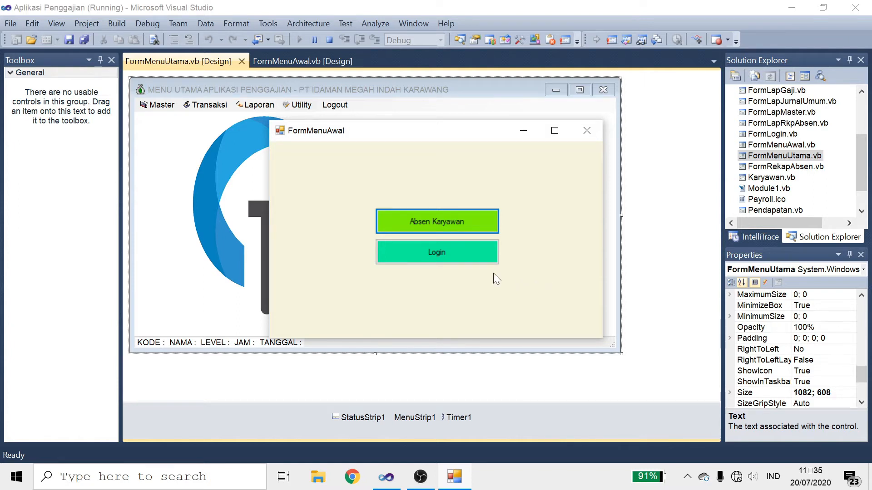
Step: Log in to the payroll app with the admin code and password, dismissing the success message
click(458, 260)
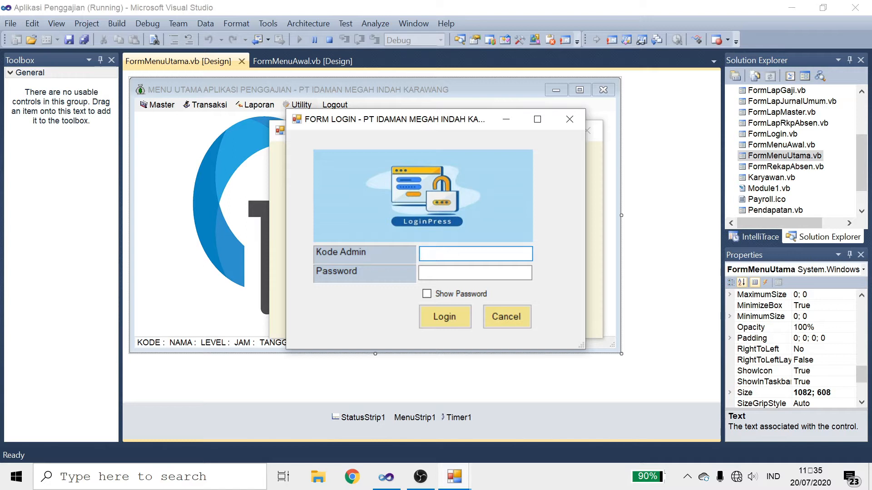
text(adm001)
key(Tab)
text(xxxxx)
click(452, 317)
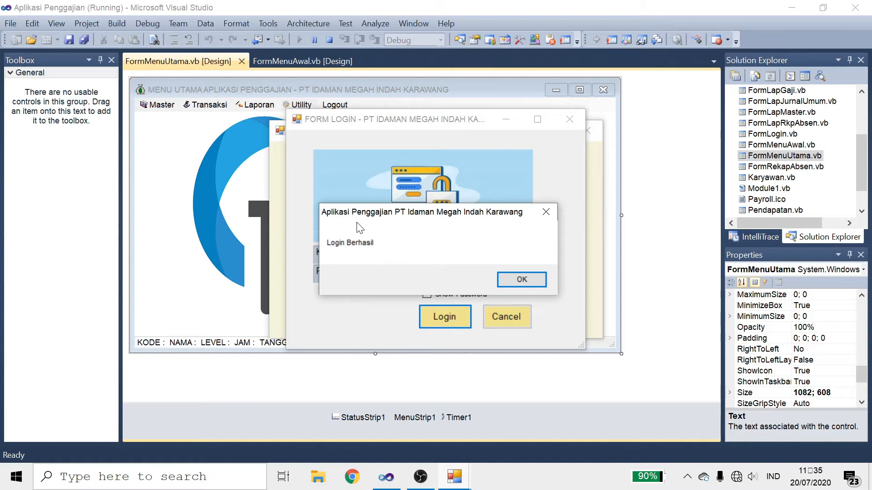
click(516, 279)
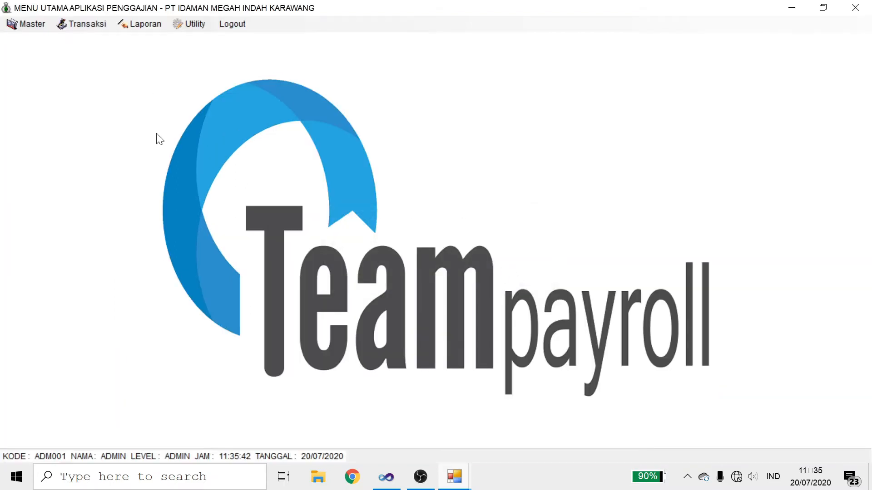
Step: Open the Karyawan employee data form from the Master menu, then close it
click(35, 23)
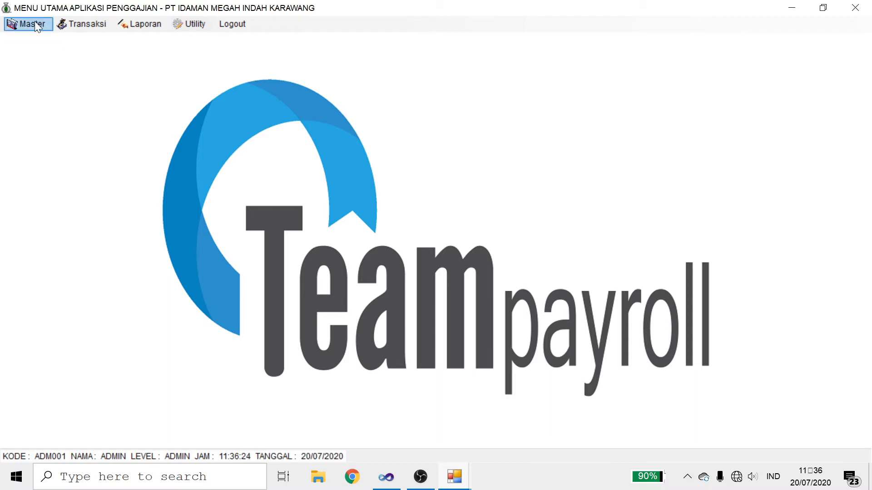
click(36, 24)
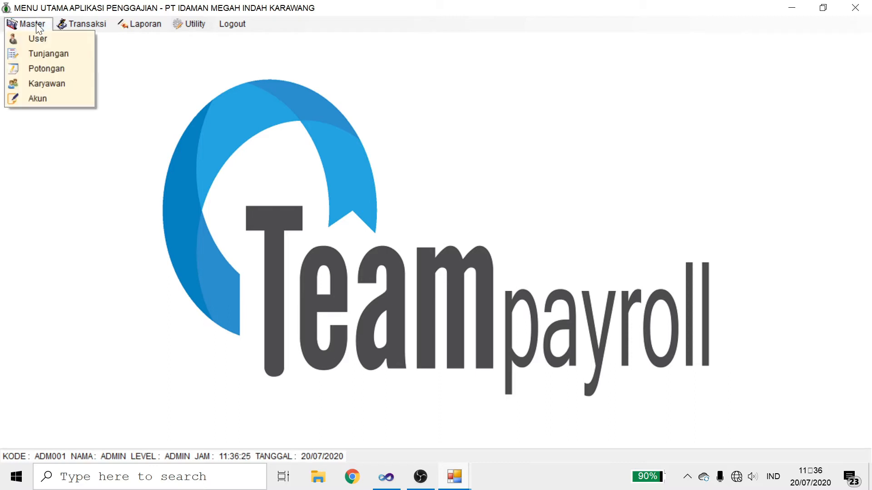
click(44, 85)
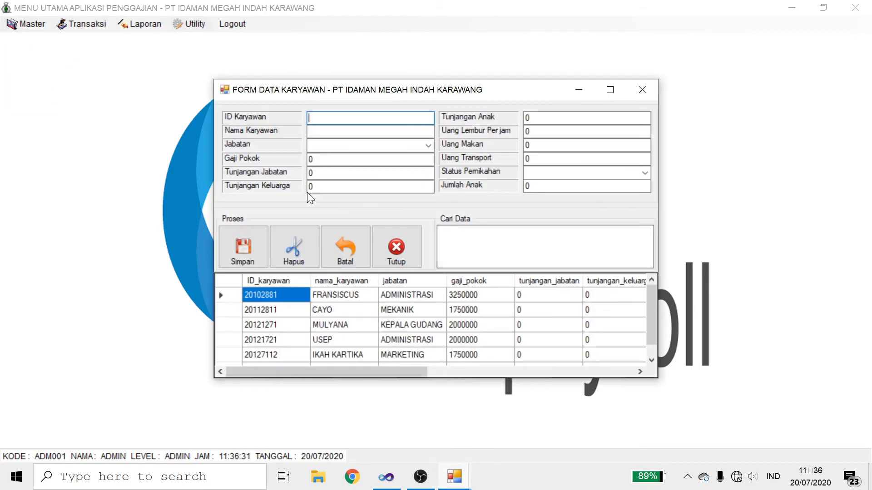
mouse_move(649, 298)
mouse_down()
mouse_move(649, 319)
mouse_move(658, 293)
mouse_up()
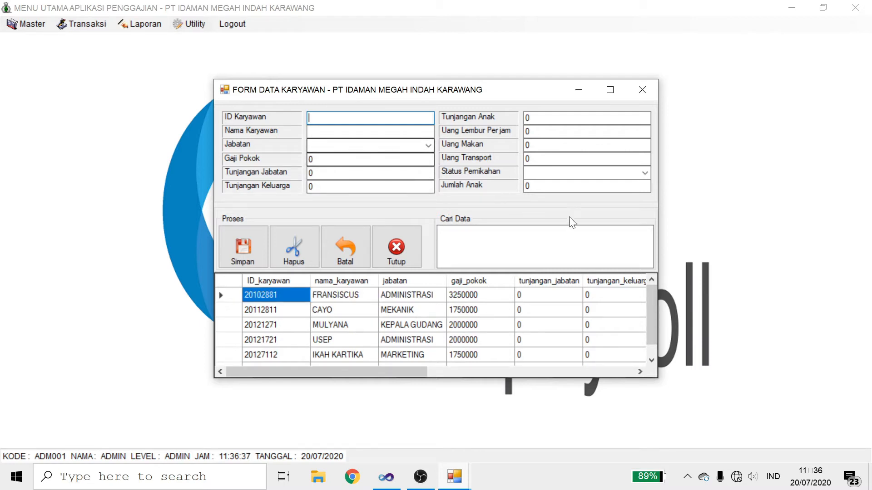
click(641, 89)
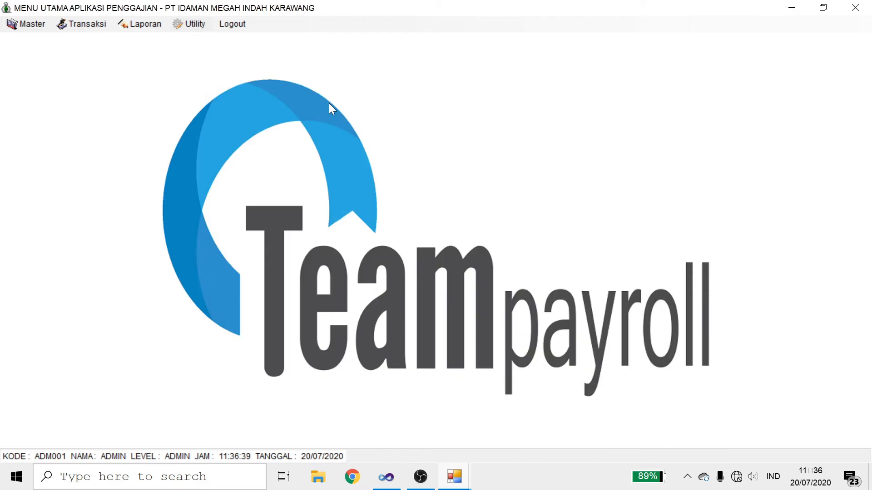
Step: Reopen Master > Karyawan so the five existing employees are listed
click(33, 27)
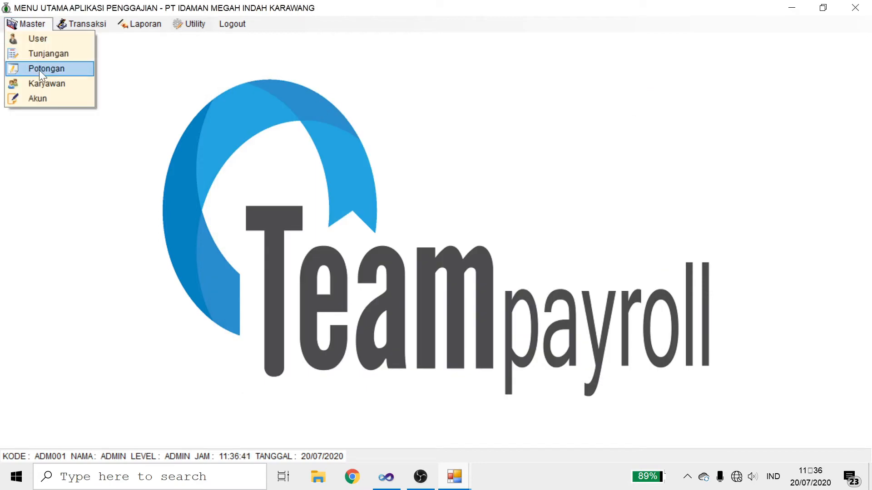
click(321, 117)
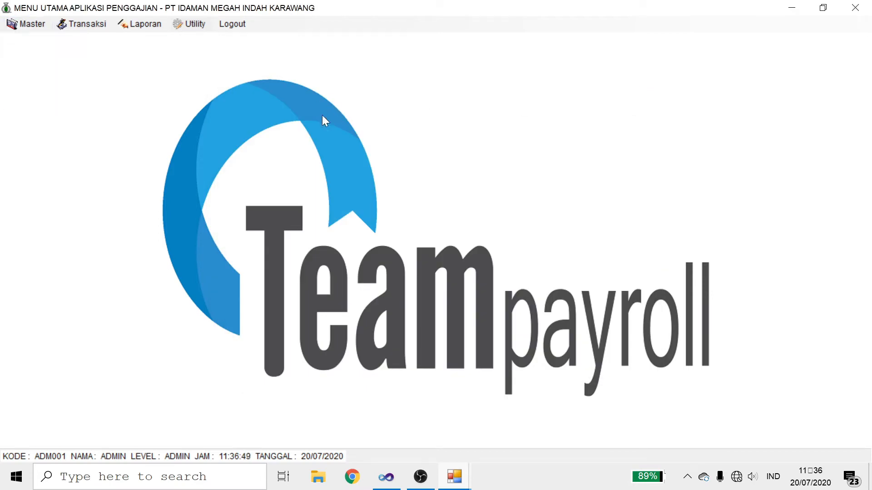
click(30, 24)
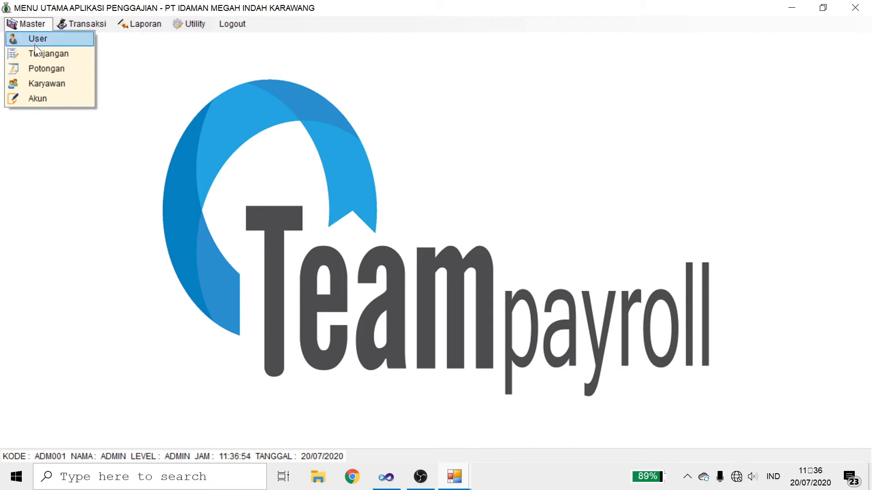
click(42, 84)
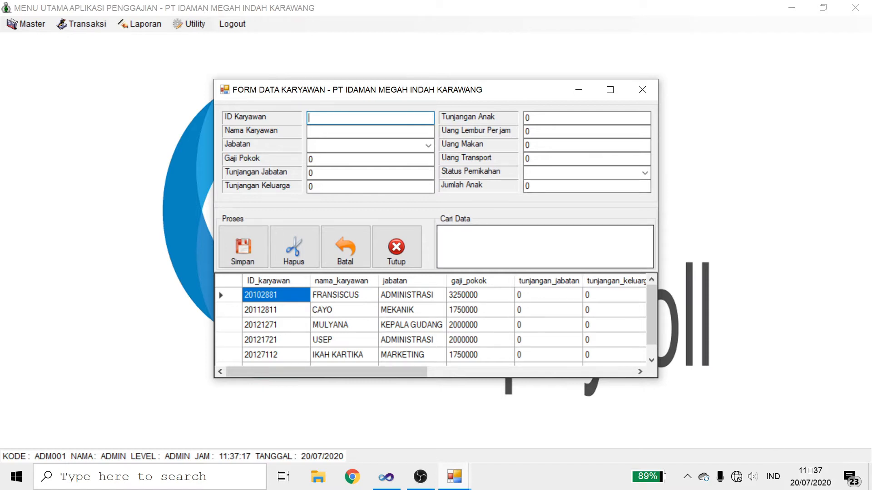
Step: Enter the new employee's ID and name in capitals, with job position MARKETING
text(20072001)
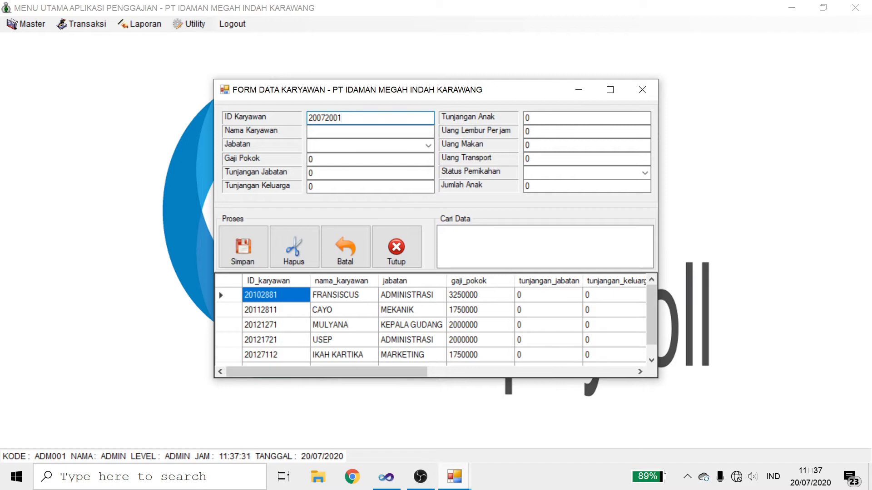
click(370, 132)
click(370, 132)
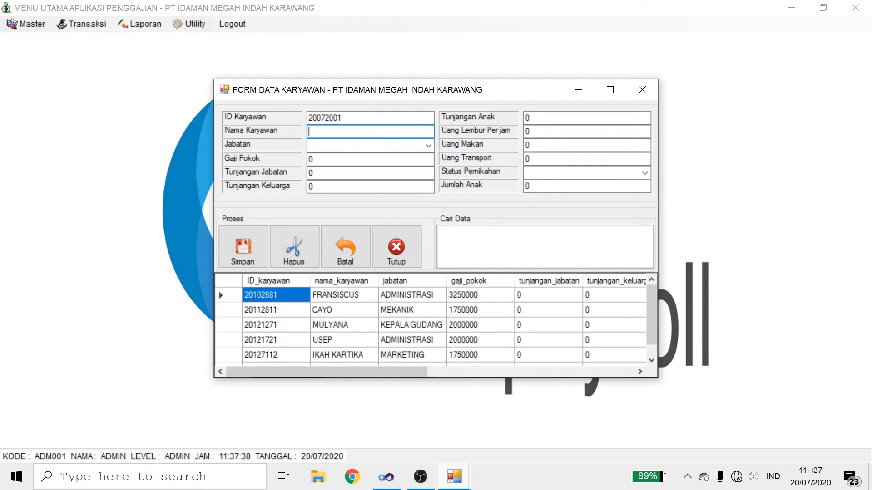
key(Caps_Lock)
click(429, 146)
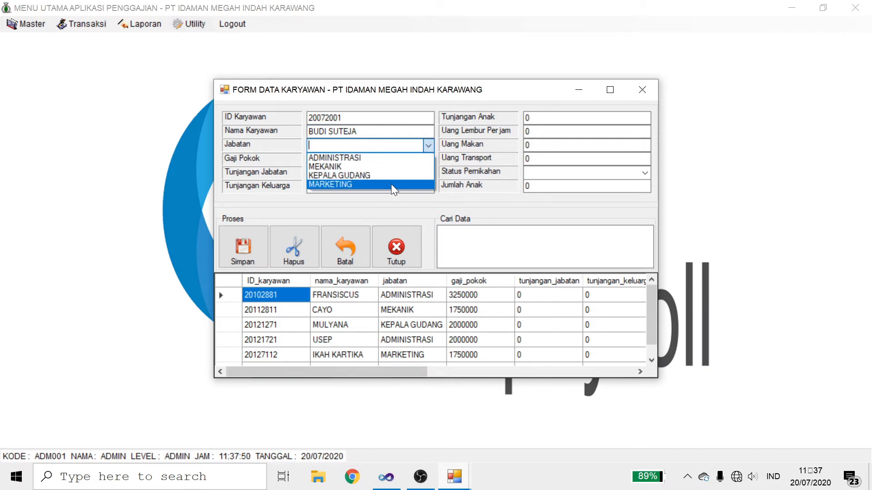
click(391, 184)
Step: Set basic salary to 1750000 and meal allowance to 20000
key(Return)
key(BackSpace)
text(1750000)
key(Return)
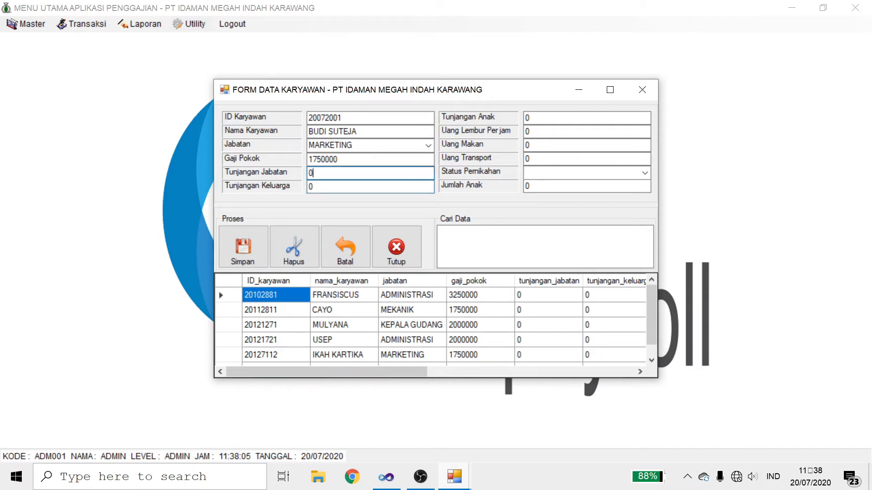
click(318, 186)
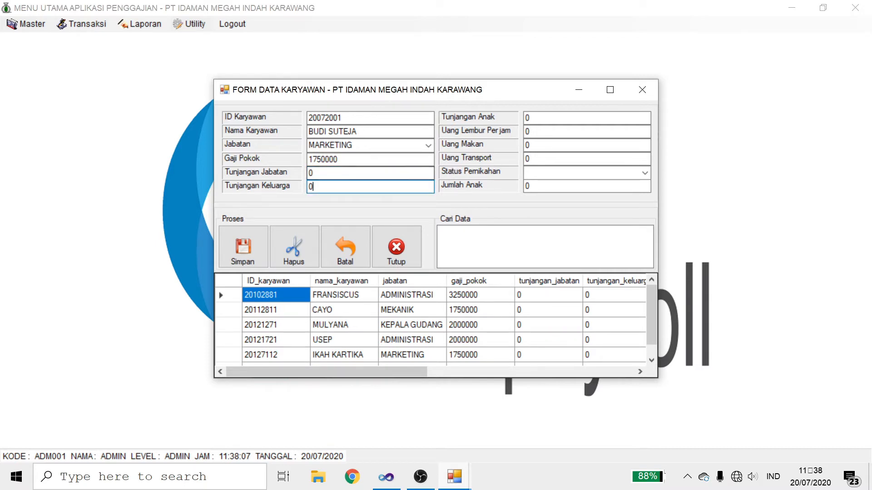
key(BackSpace)
text(20000)
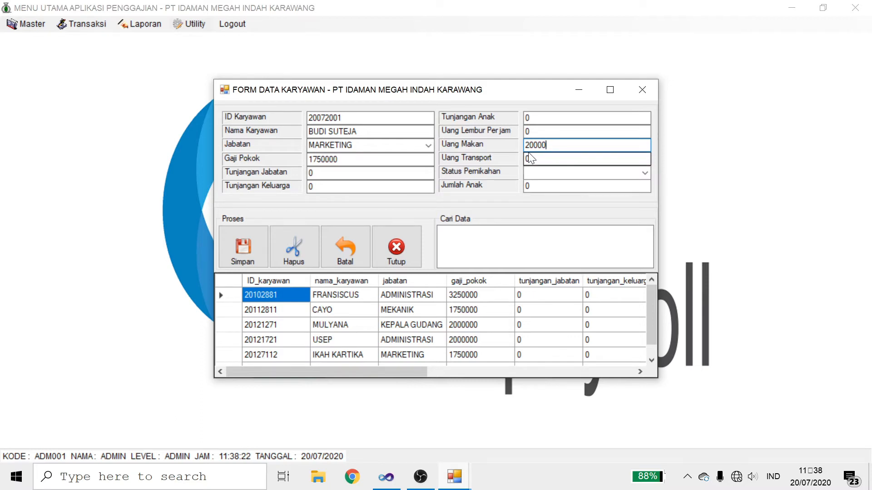
Step: Set marital status to MENIKAH with 2 children, then save the employee and confirm
click(645, 176)
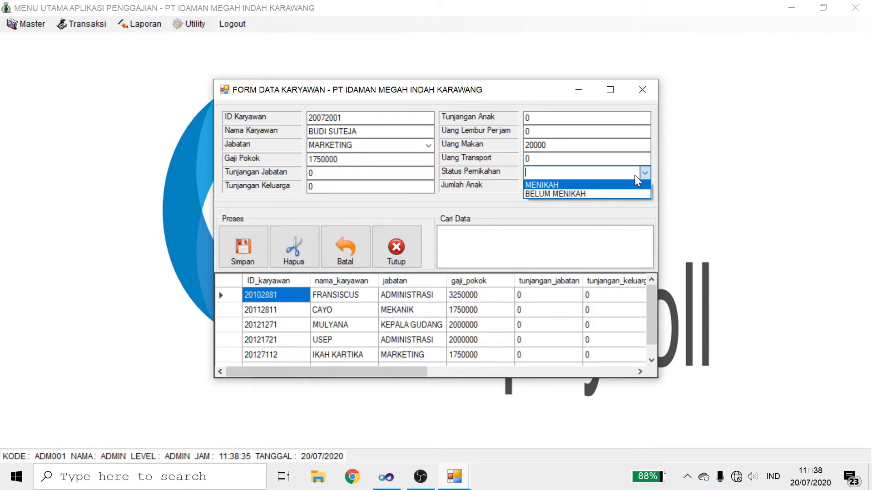
click(626, 186)
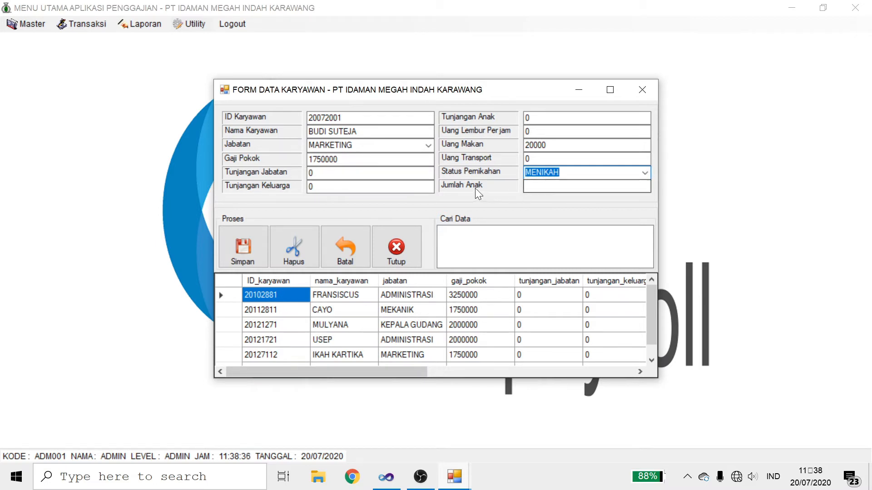
click(645, 172)
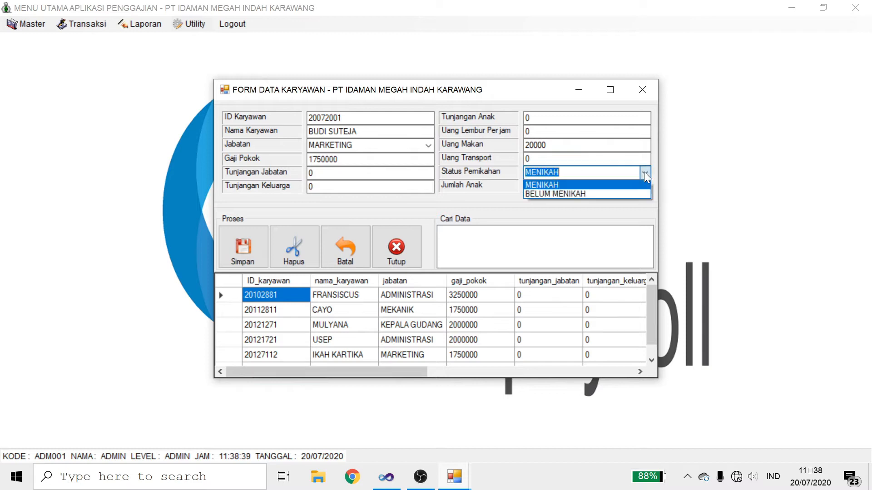
click(587, 193)
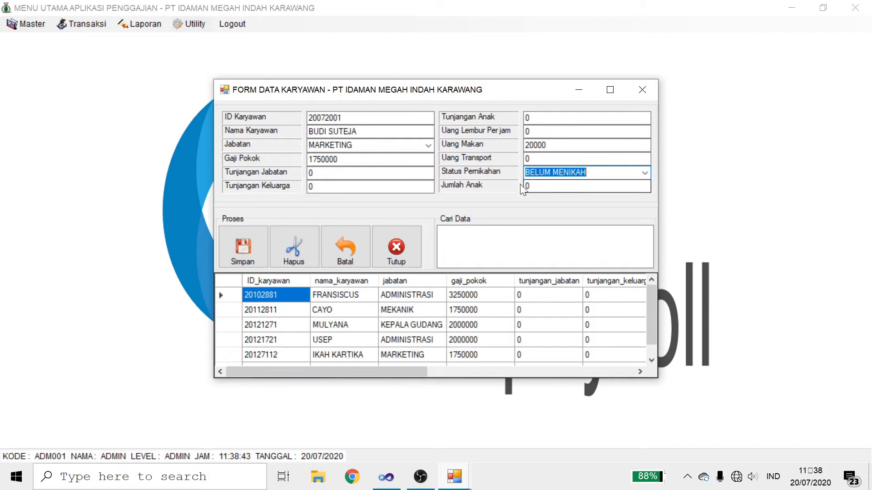
click(644, 173)
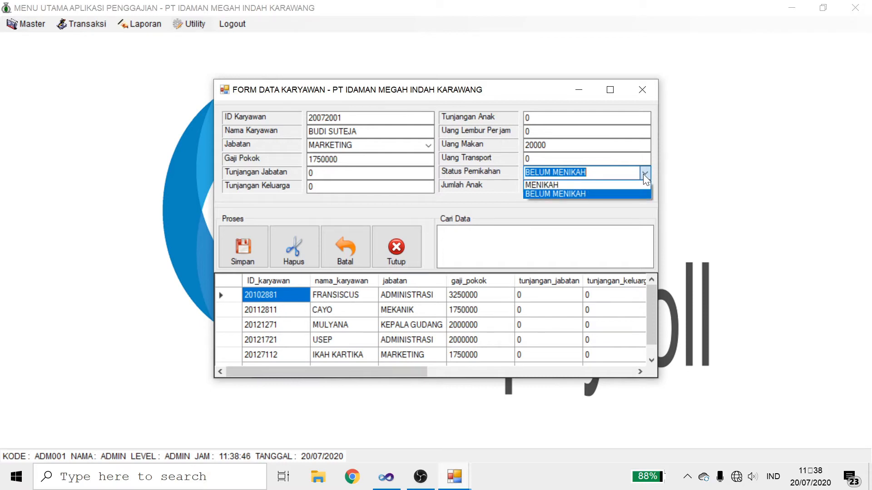
click(602, 185)
click(586, 186)
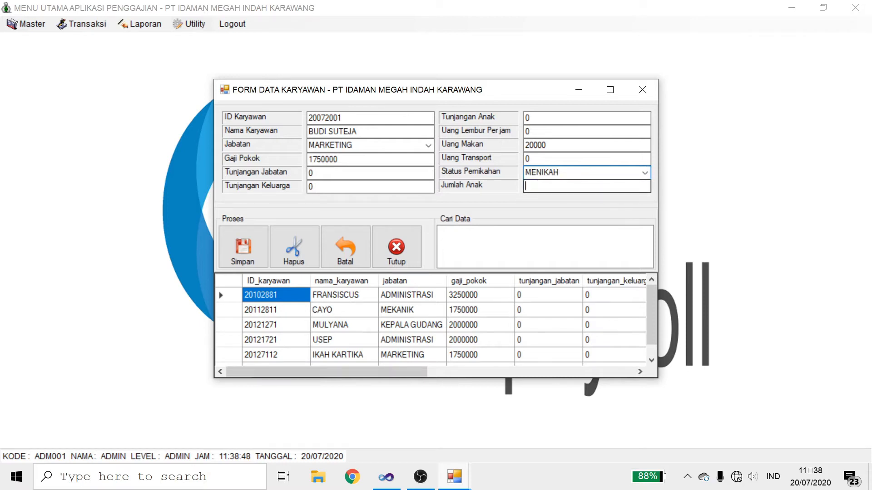
text(2)
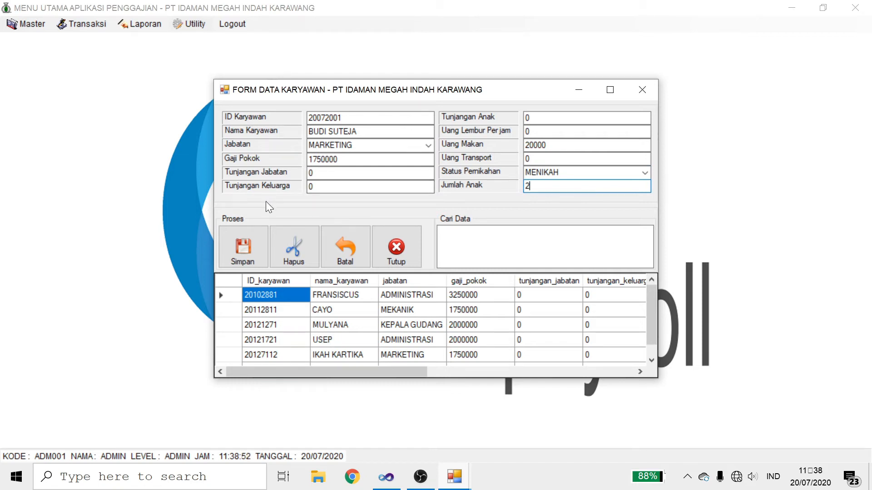
click(251, 242)
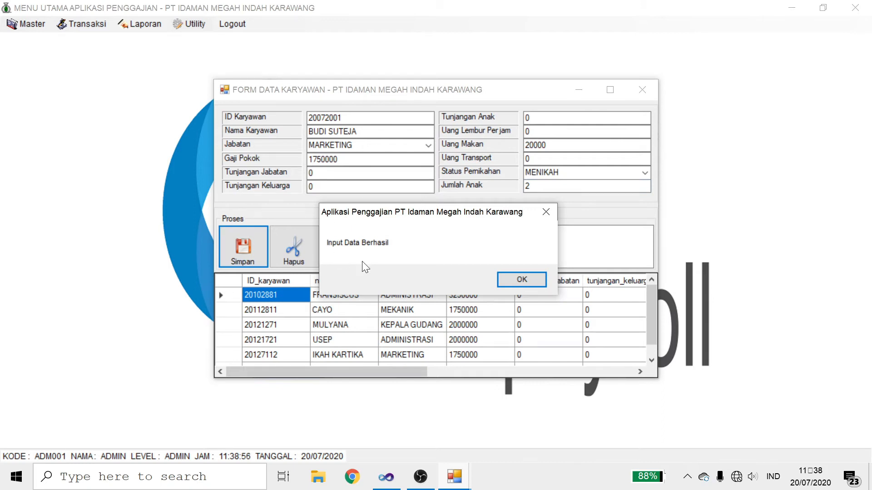
click(529, 278)
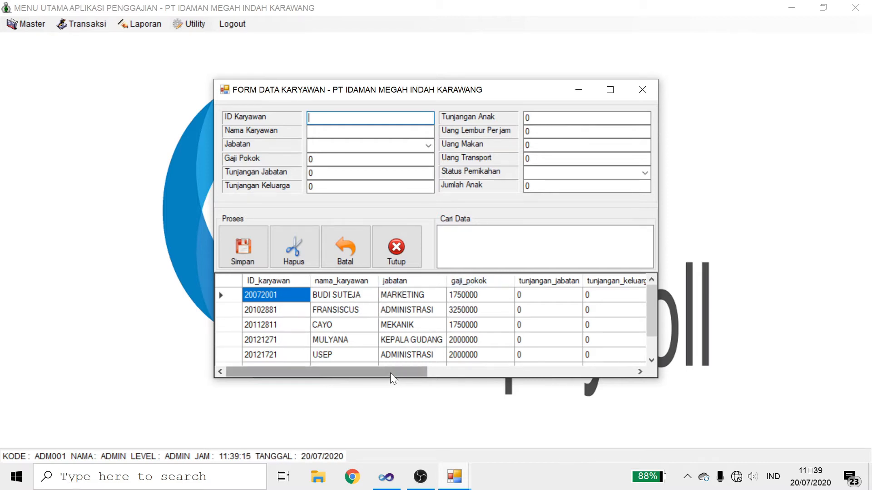
Step: Scroll the grid columns, enlarge the form, and load the first employee's record into the fields
drag(391, 371, 513, 366)
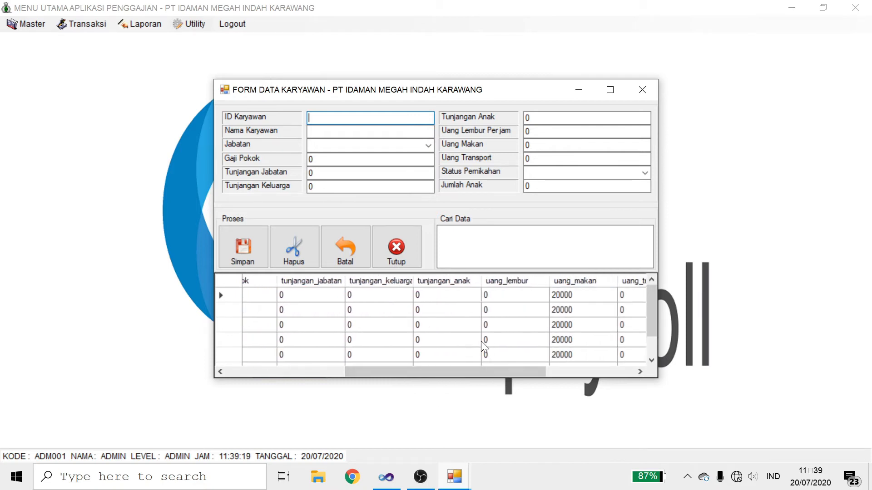
drag(458, 366, 559, 367)
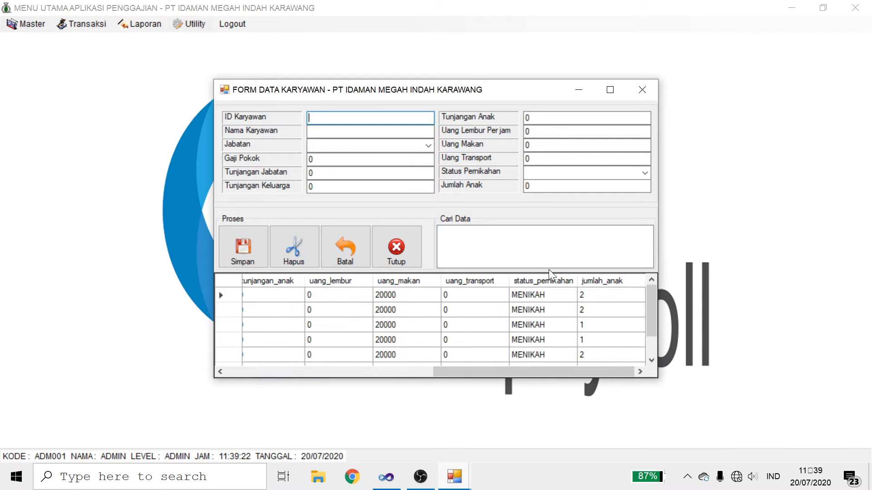
drag(521, 371, 330, 352)
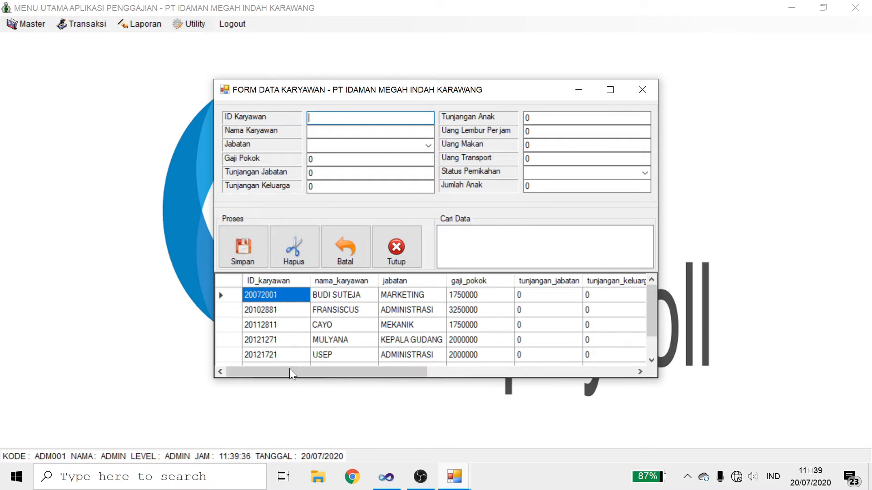
drag(290, 378, 282, 408)
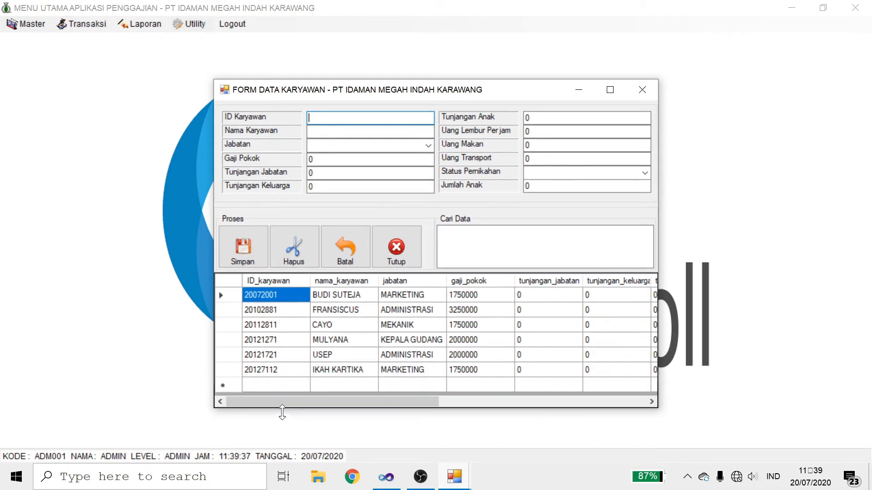
click(283, 295)
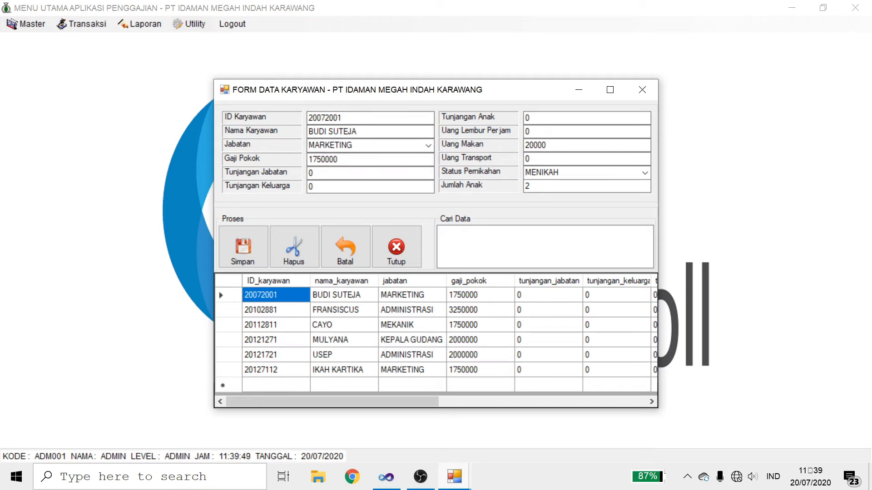
Step: Change the Marketing employee's Uang Makan from 20000 to 25000 and save the update
click(546, 144)
key(Left)
key(Left)
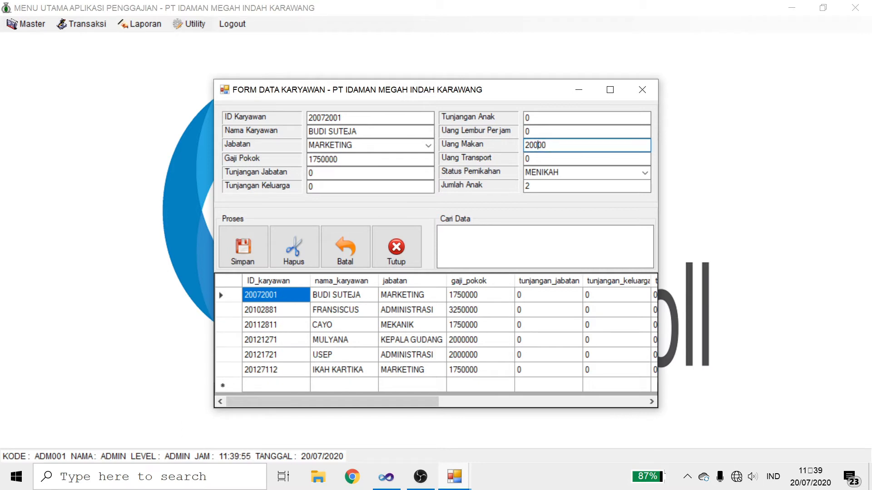
text(5)
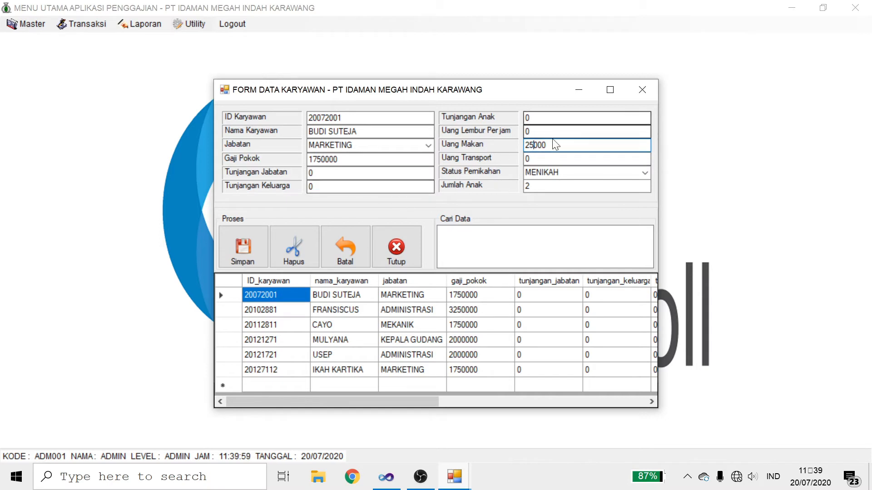
click(249, 249)
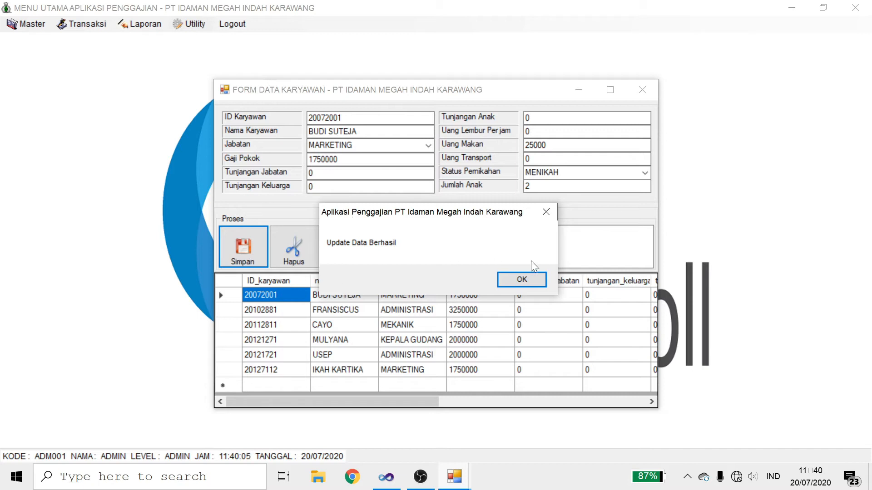
click(527, 277)
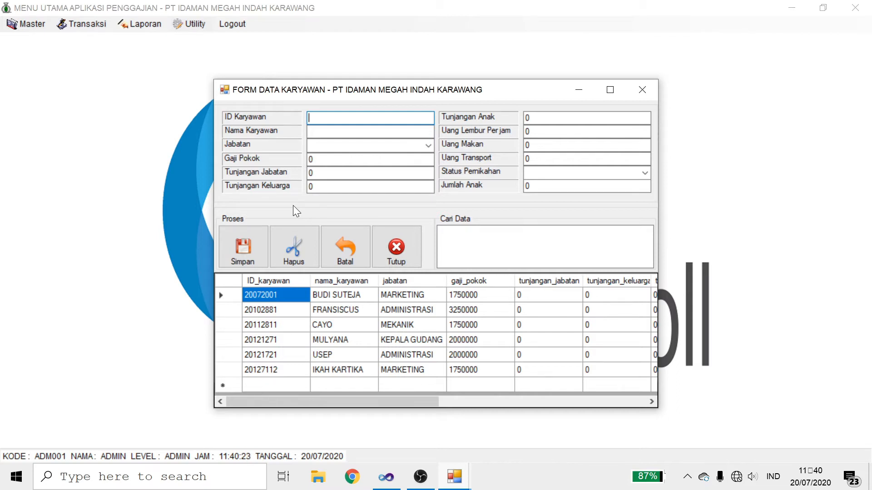
Step: Select the Marketing employee's row, delete it with Hapus, and confirm the deletion
click(273, 296)
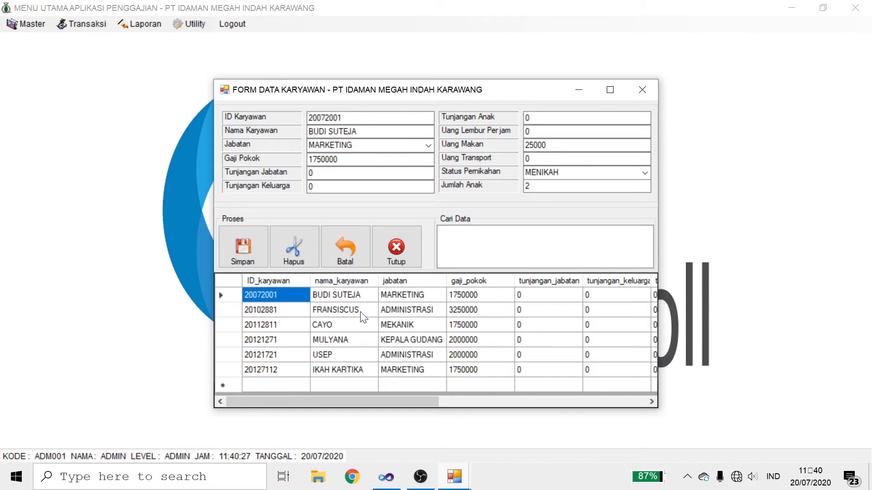
click(305, 249)
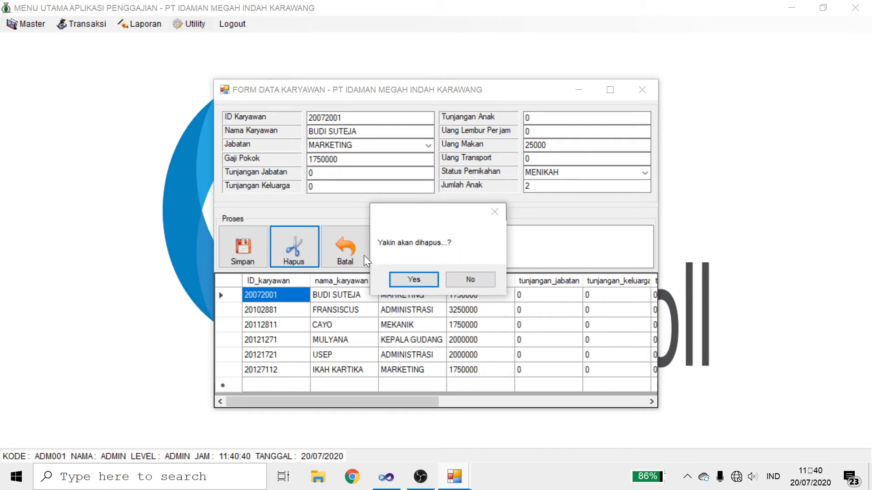
click(411, 280)
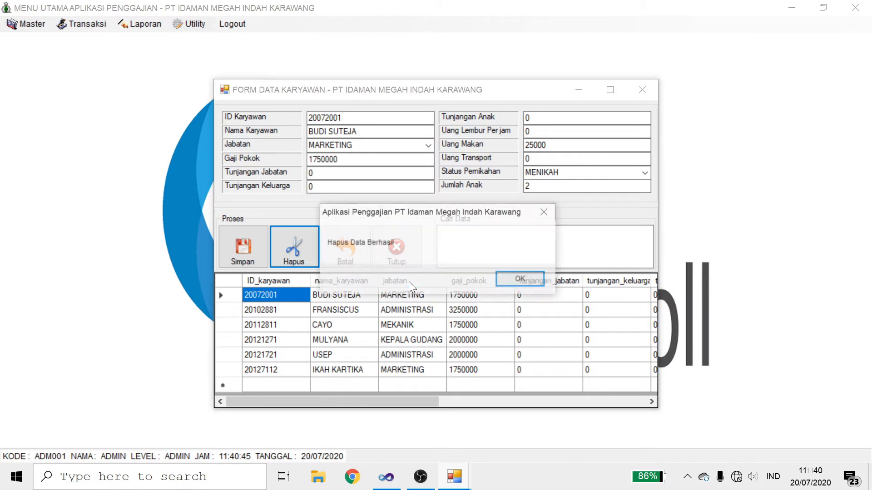
click(505, 276)
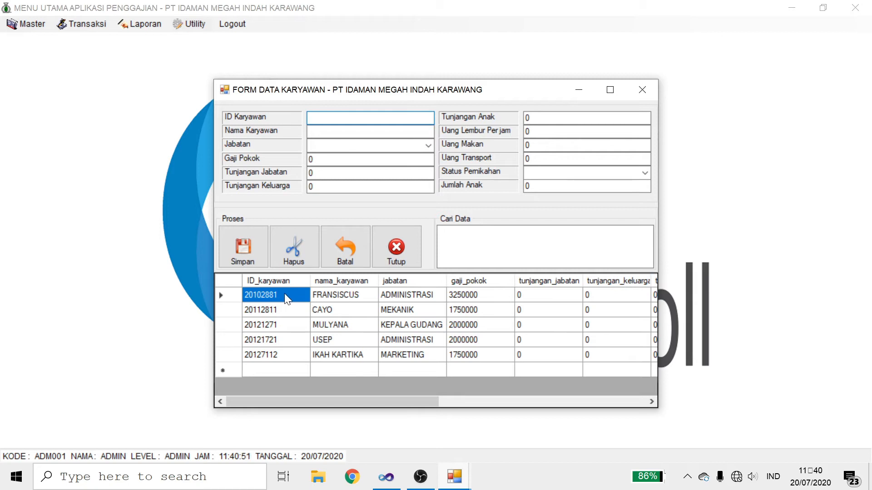
Step: Close the employee form, open Rekap Absen, and pick the Administrasi employee
drag(315, 398, 413, 396)
click(397, 257)
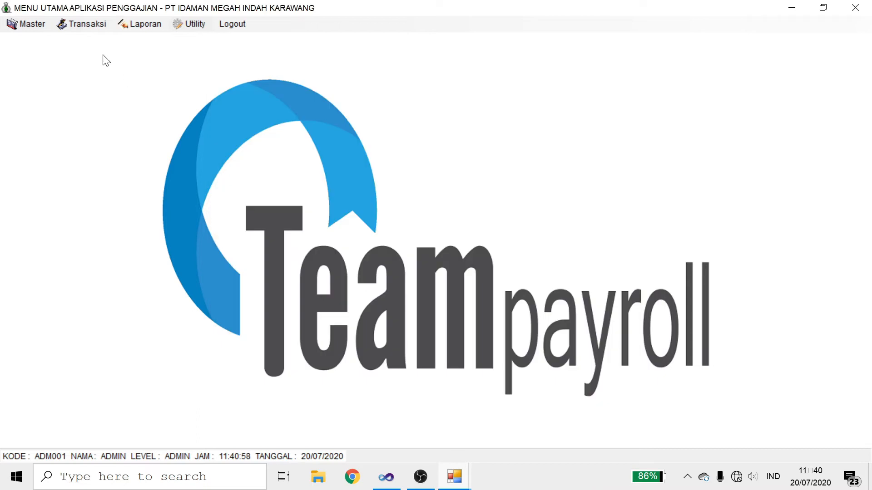
click(96, 24)
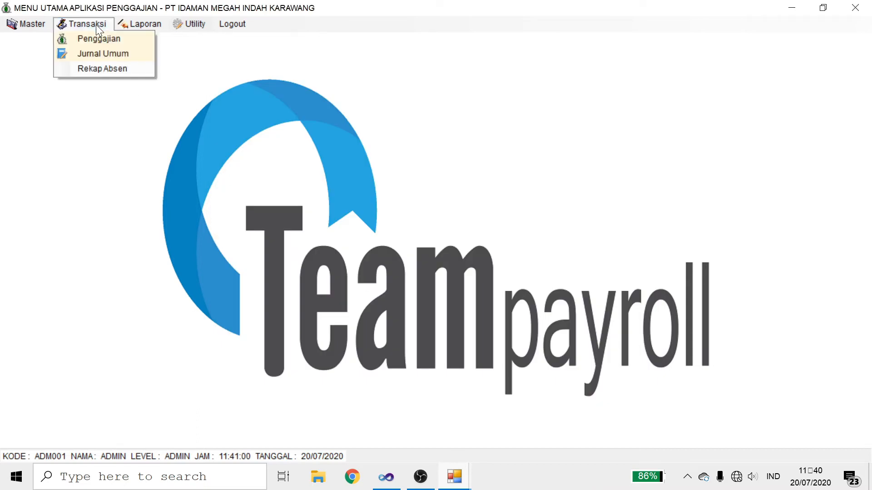
click(99, 68)
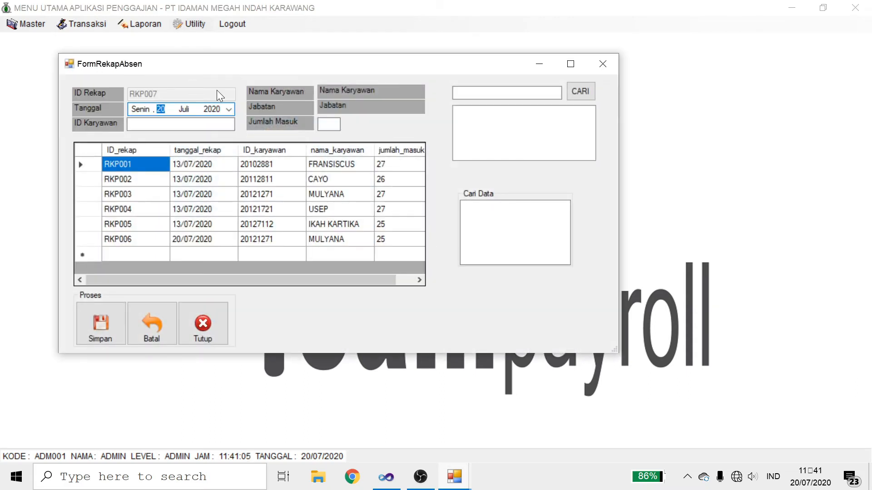
click(222, 124)
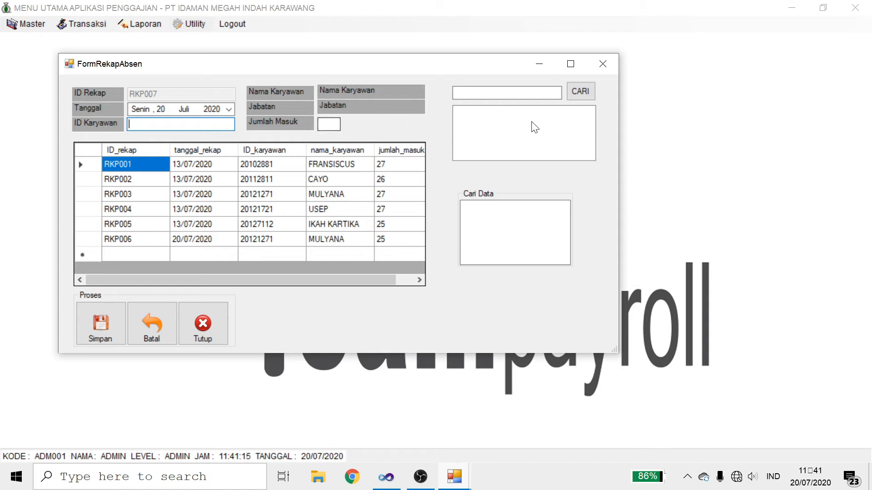
click(580, 90)
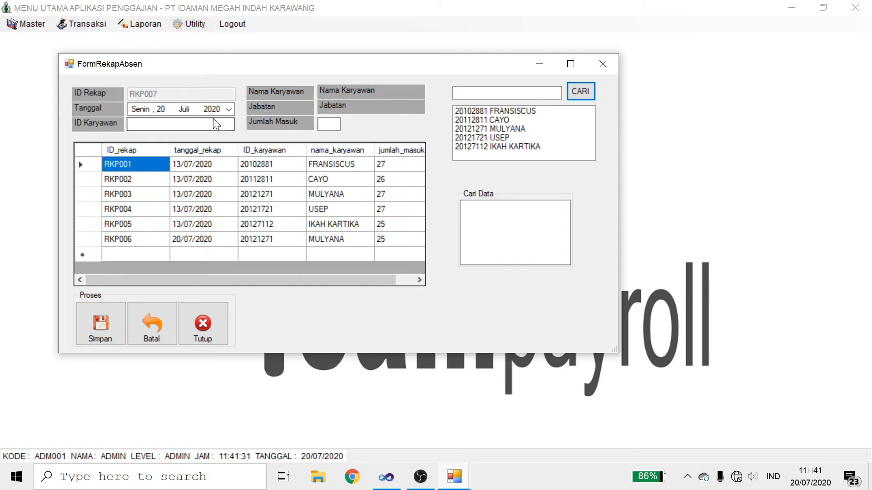
click(518, 111)
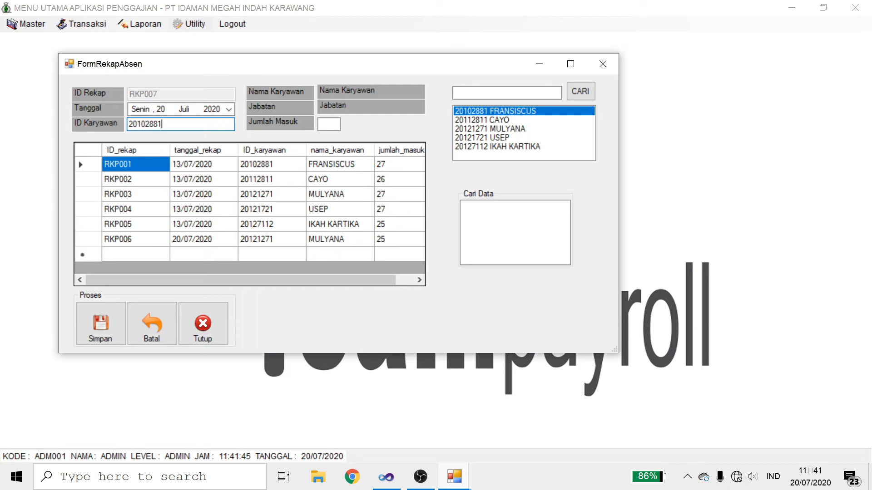
Step: Set the recap date to 31 and Jumlah Masuk to 25, save recap RKP007, and close the form
key(Return)
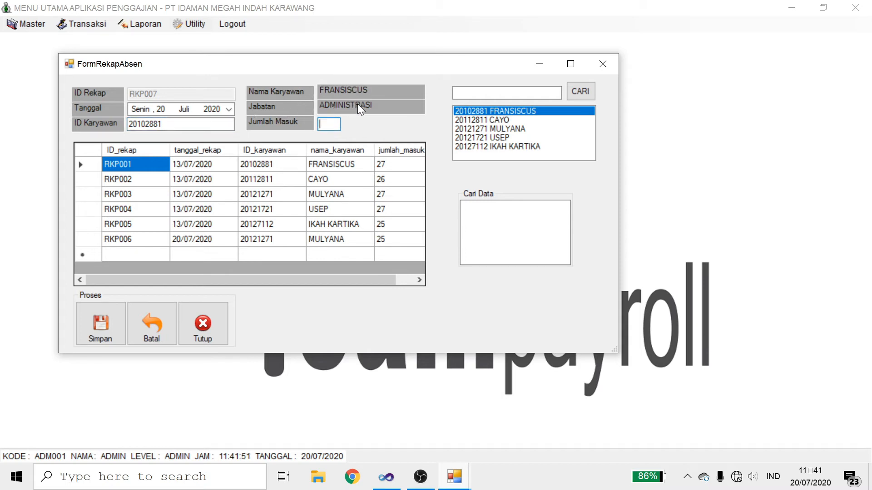
key(Tab)
text(31)
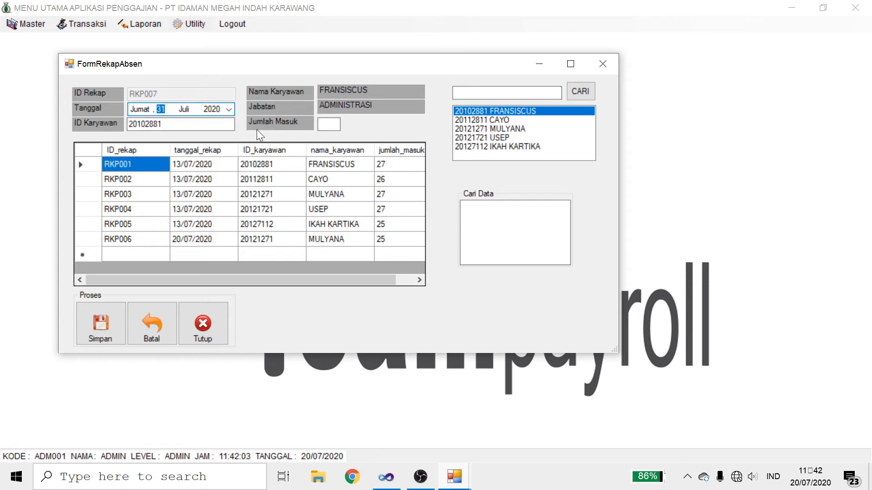
key(Tab)
text(25)
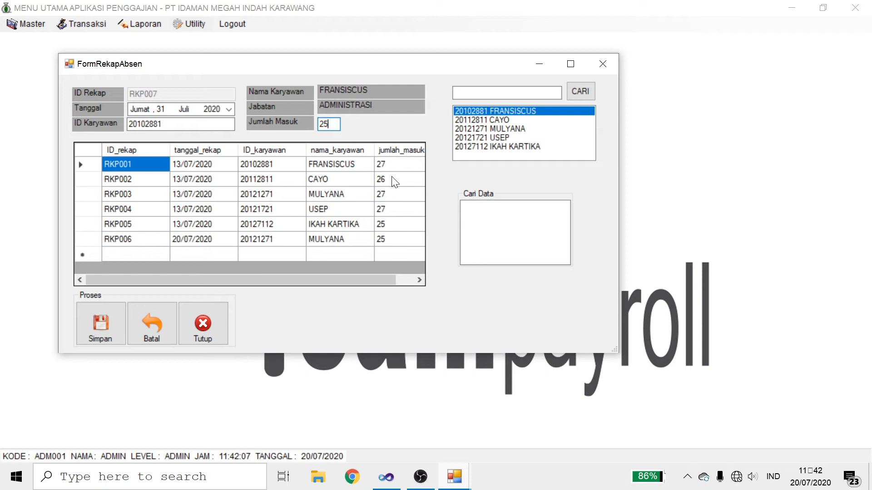
click(108, 313)
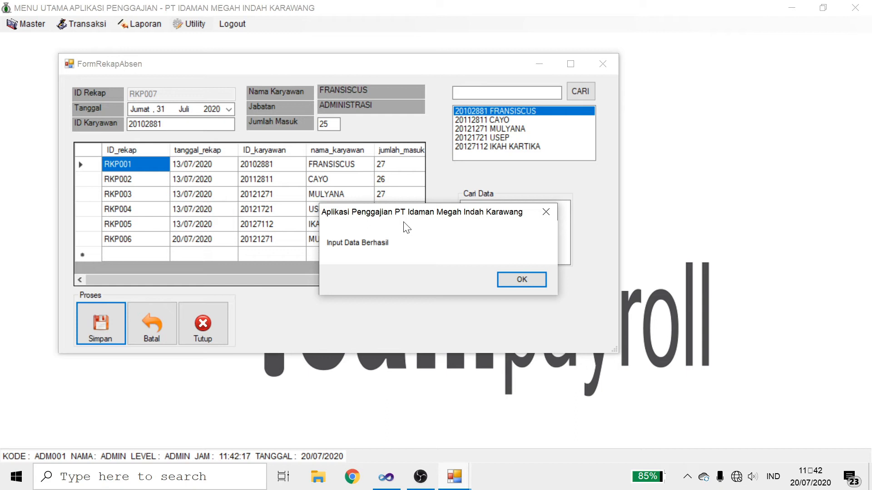
click(521, 279)
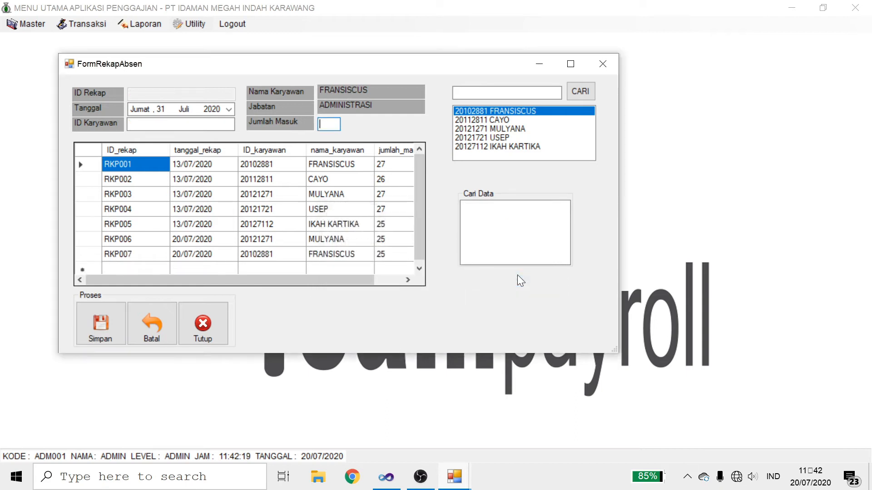
click(203, 324)
click(68, 26)
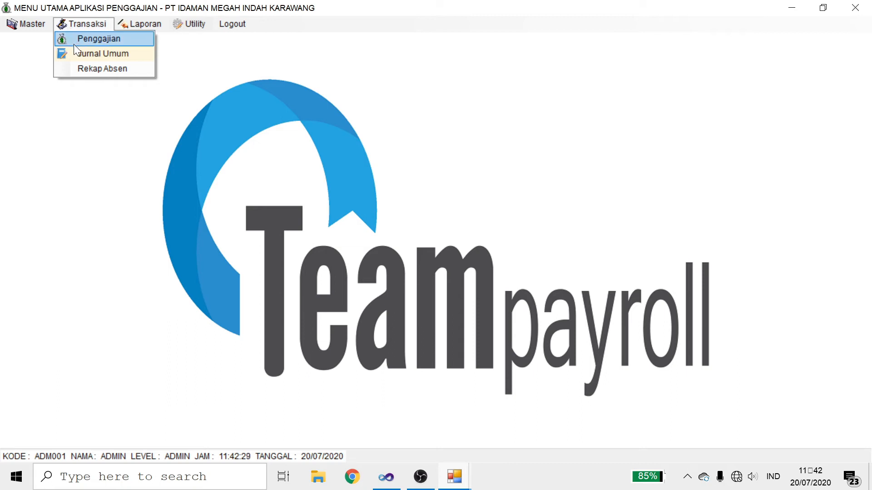
Step: Start payroll entry GJ00003 from recap RKP004 and load the chosen employee's details and salary amounts
click(73, 45)
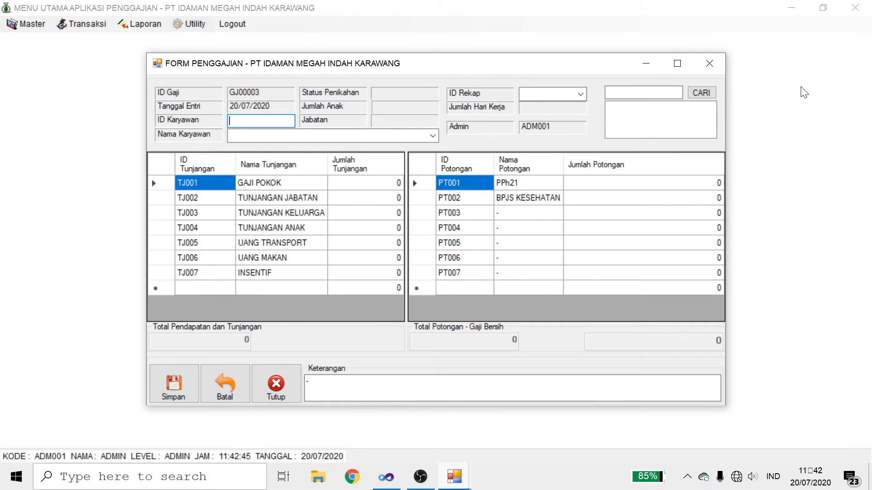
click(581, 93)
click(581, 94)
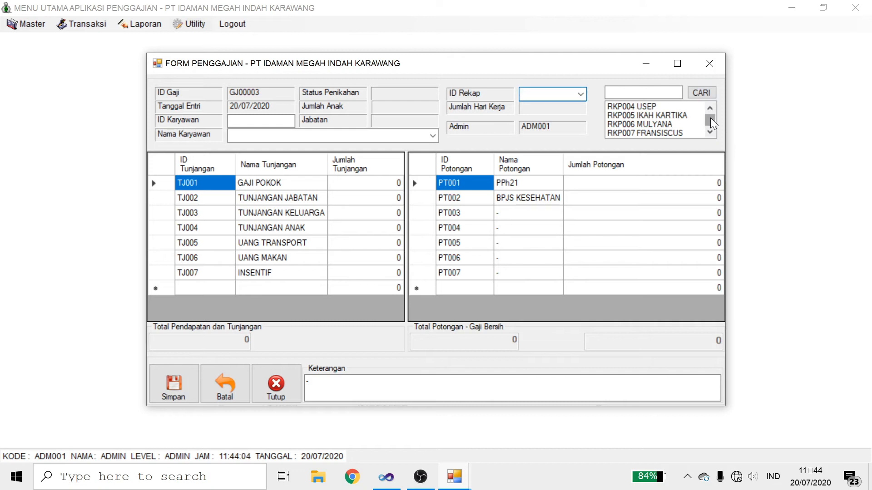
drag(710, 118, 663, 129)
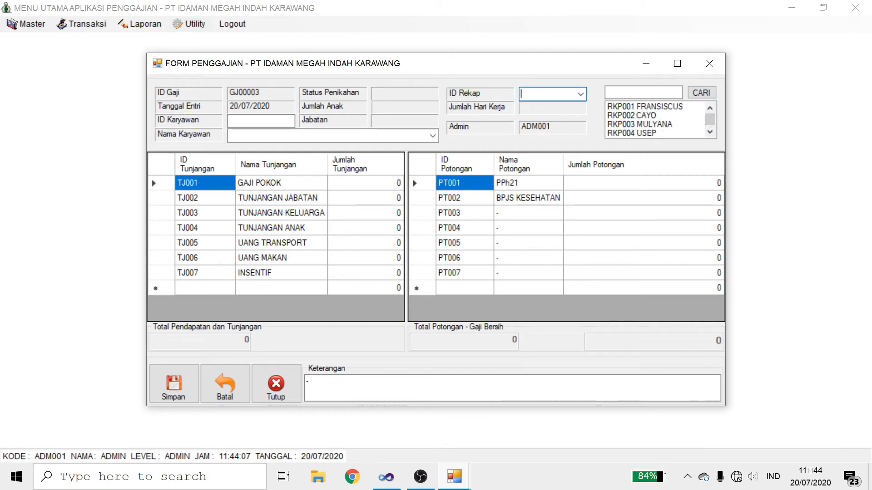
click(580, 94)
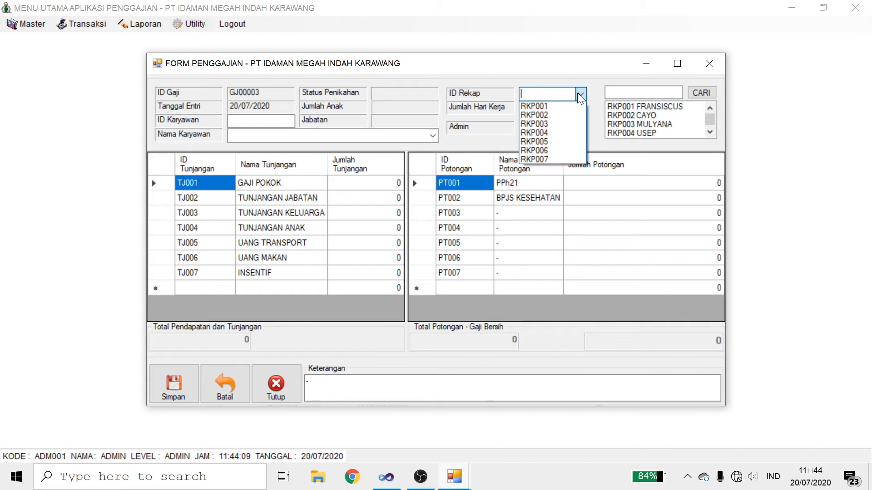
click(557, 129)
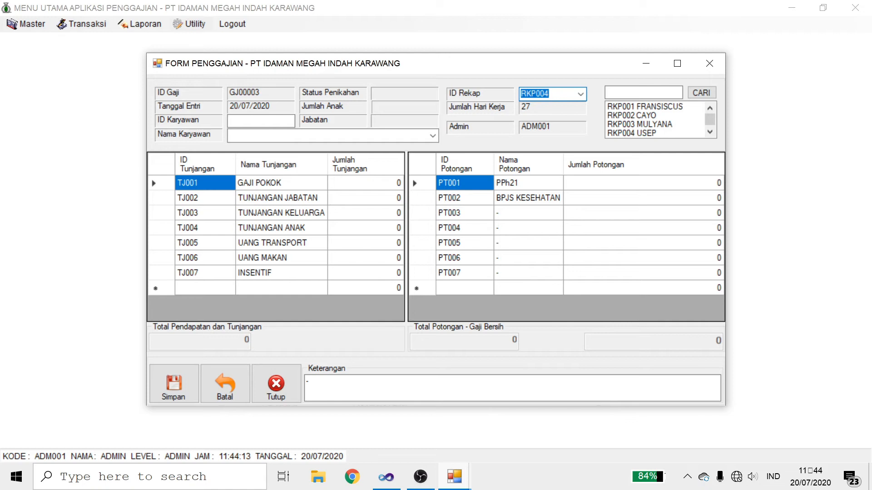
click(434, 135)
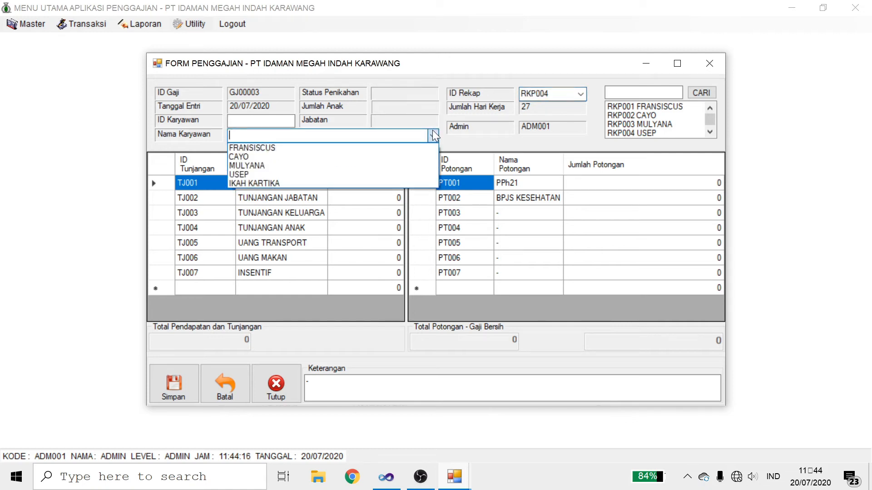
click(395, 175)
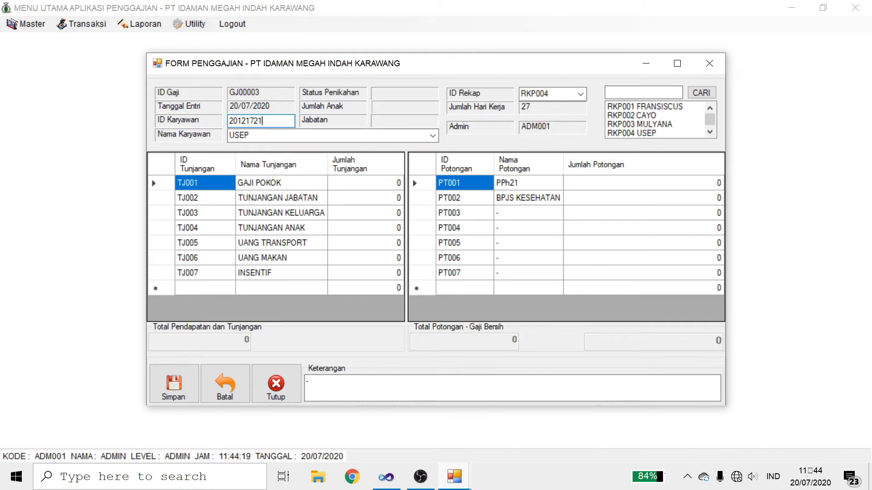
key(Return)
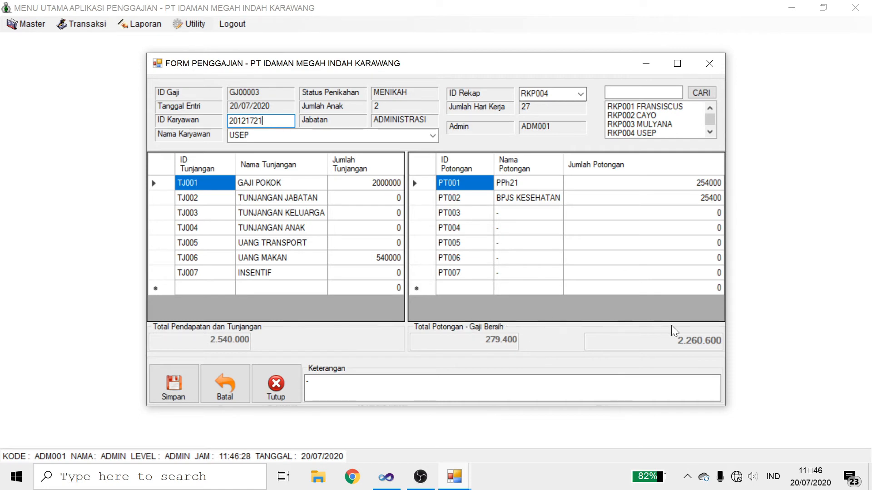
Step: Describe GJ00003 in Keterangan as the employee's salary payment and save it
click(454, 388)
text(Penggajian Sdr USEP)
click(172, 390)
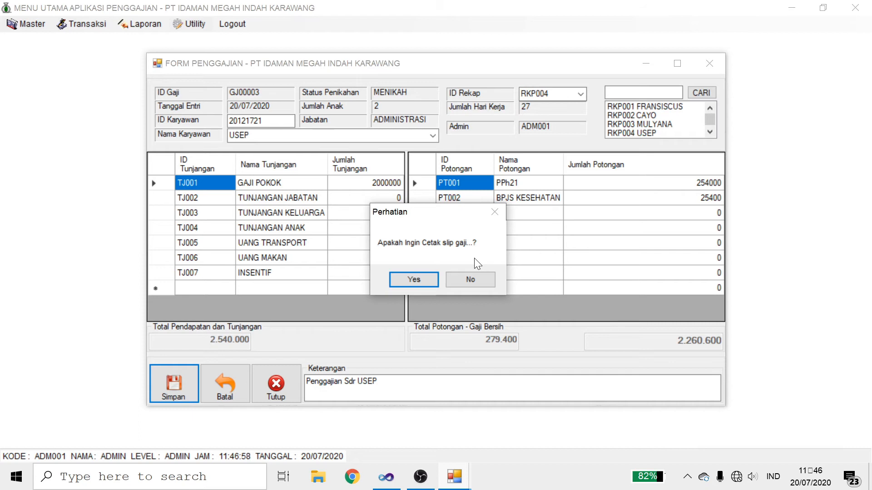
Step: Print-preview the GJ00003 pay slip showing 279,400 deductions, then close FORM PENGGAJIAN
click(425, 283)
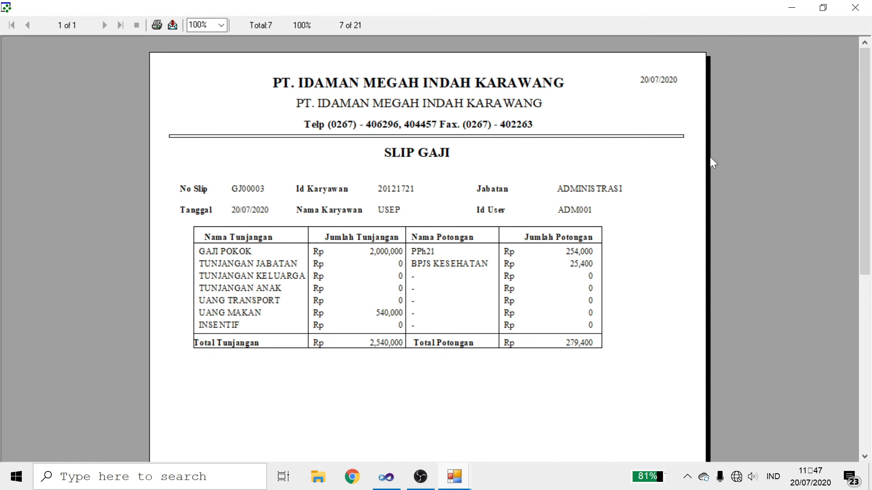
click(855, 8)
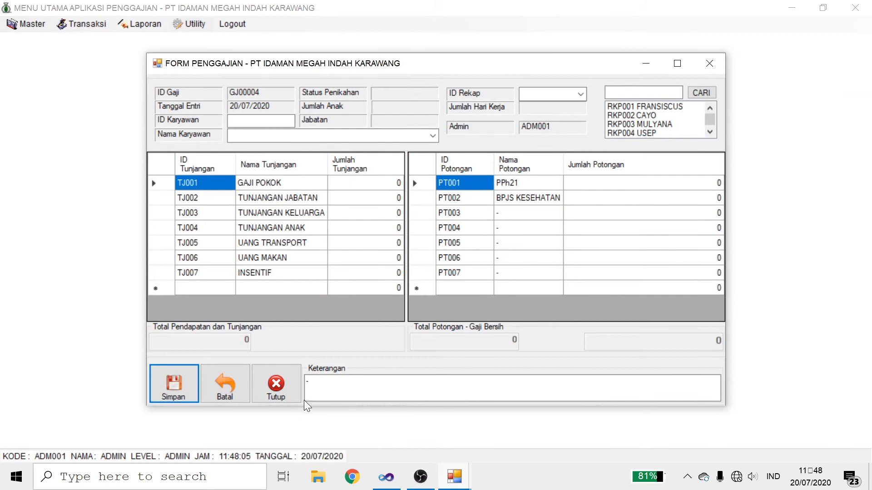
click(285, 391)
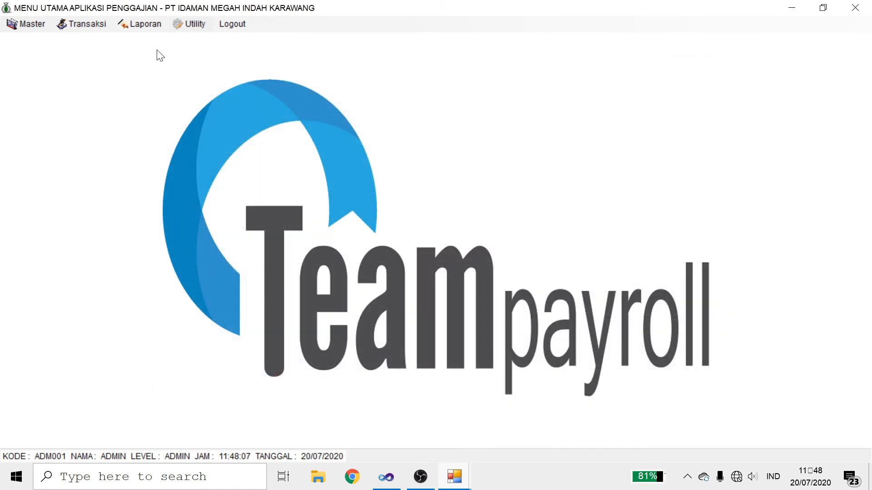
Step: Open a general journal entry for salary record GJ00003 with period 7
click(97, 23)
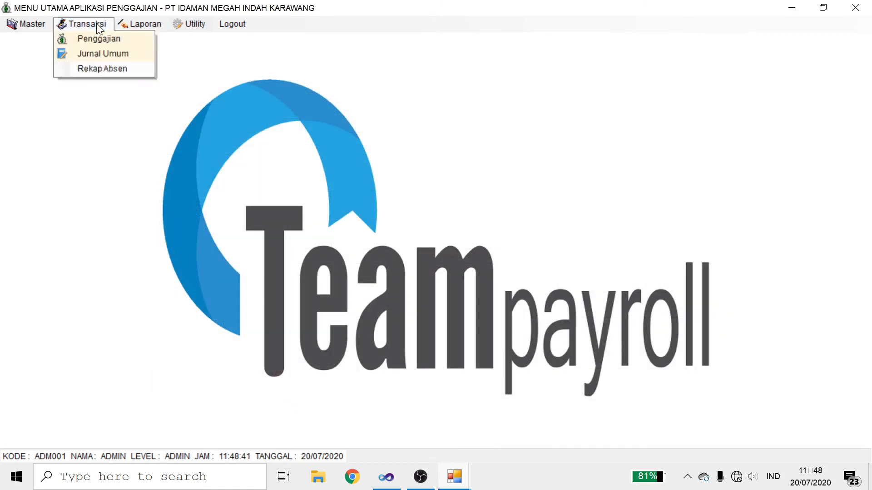
click(99, 53)
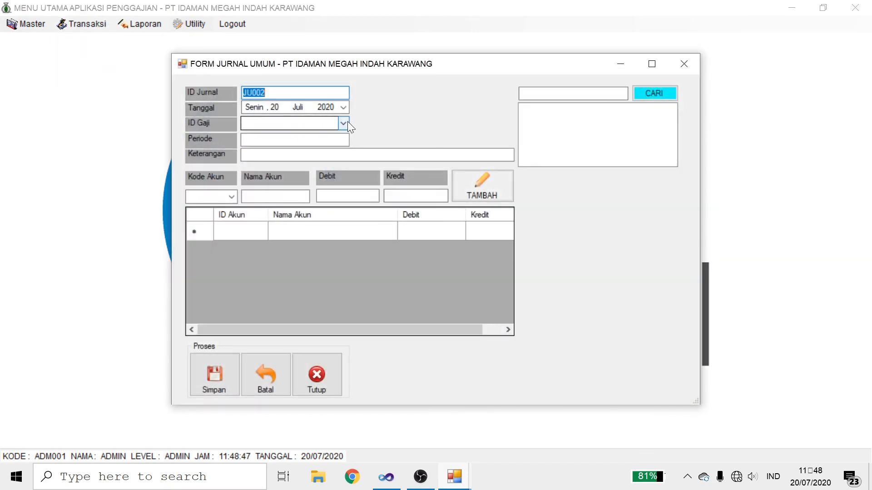
click(347, 122)
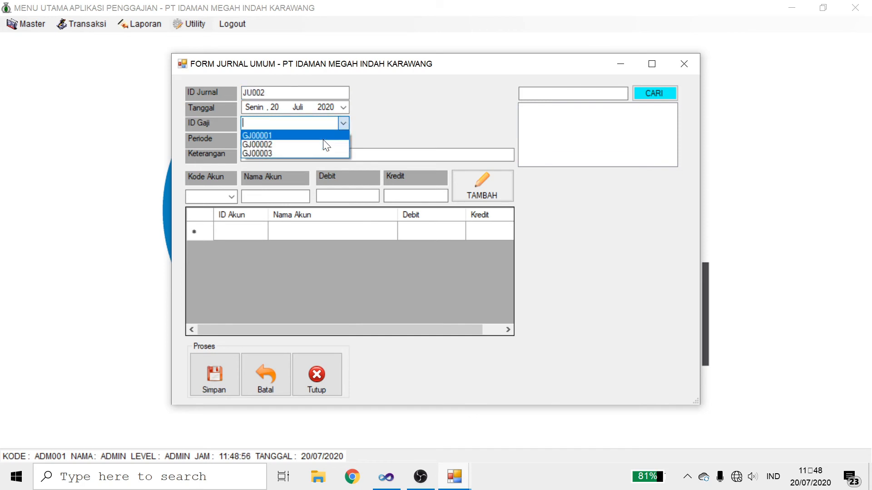
click(306, 154)
key(Tab)
text(7)
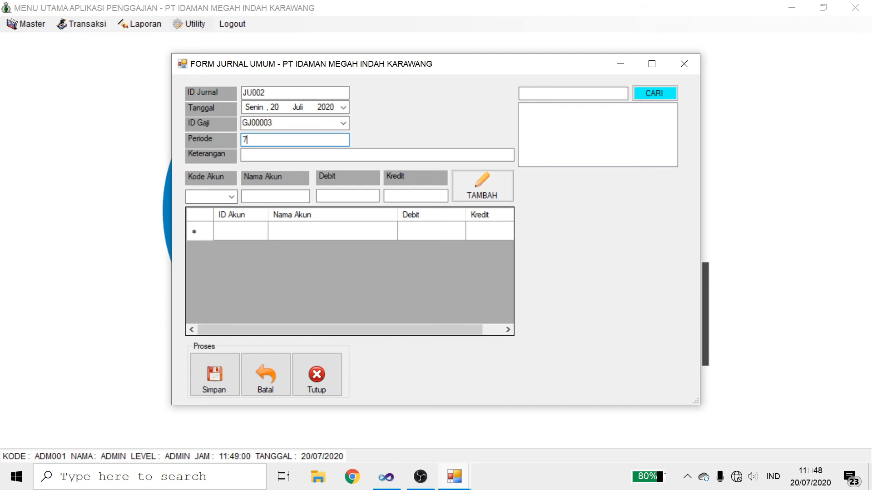
Step: Enter the journal description 'By Gaji Sdr USEP'
click(337, 153)
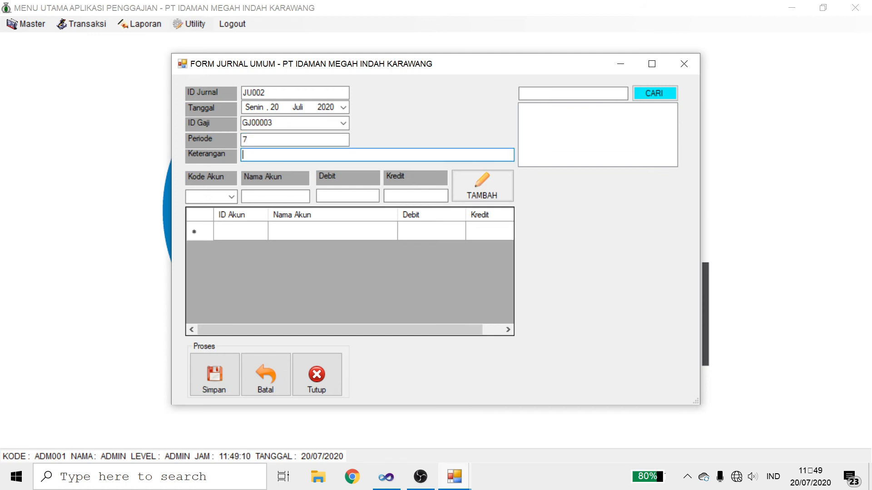
key(Caps_Lock)
text(P)
key(BackSpace)
key(Caps_Lock)
text(B)
key(Caps_Lock)
text(y)
key(Caps_Lock)
text(G)
key(Caps_Lock)
text(aji)
key(Caps_Lock)
text(S)
key(Caps_Lock)
text(dr)
key(Caps_Lock)
text(USE)
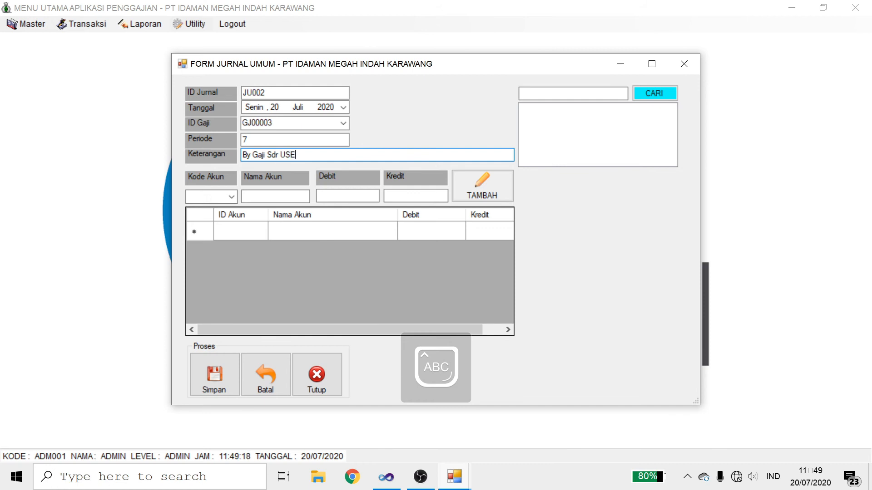
text(P)
key(Caps_Lock)
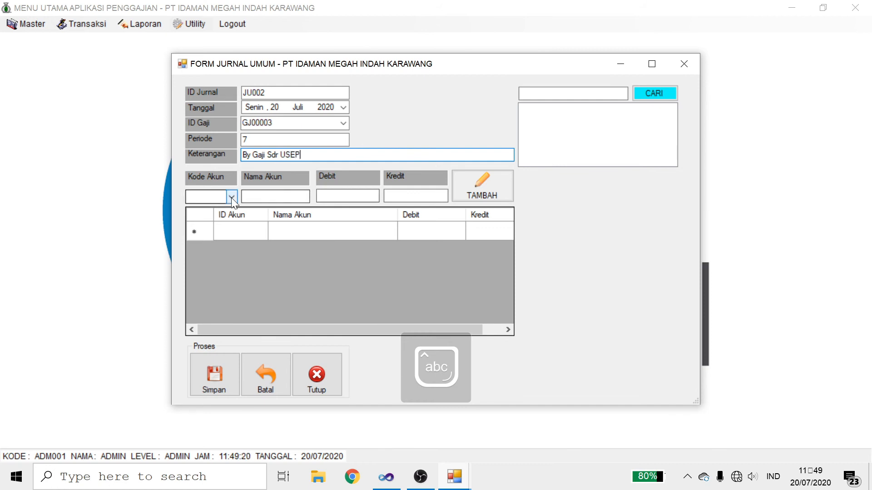
Step: Look up the chart of accounts and pick salary expense account 6-020
click(231, 196)
click(232, 196)
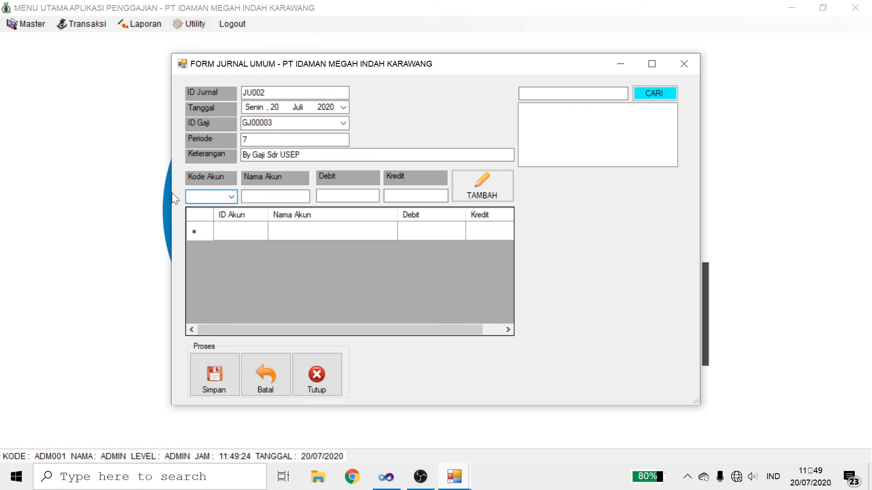
click(657, 93)
drag(671, 126, 670, 170)
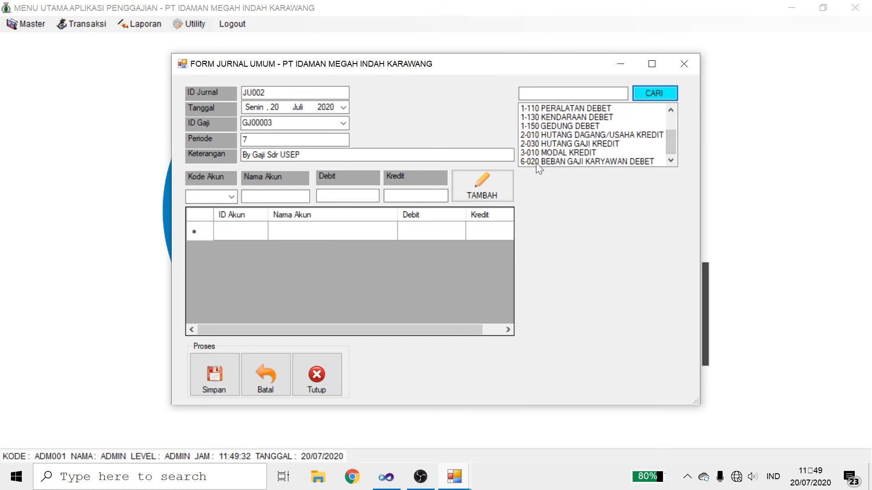
click(234, 200)
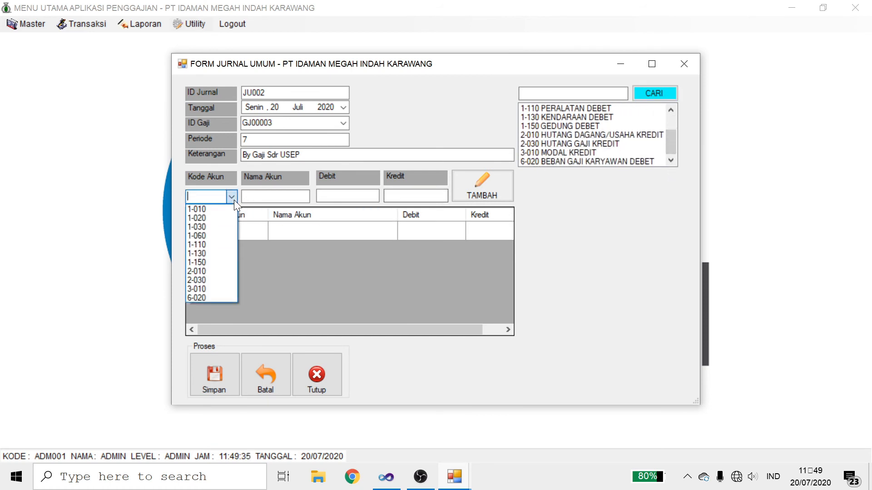
click(214, 296)
key(Tab)
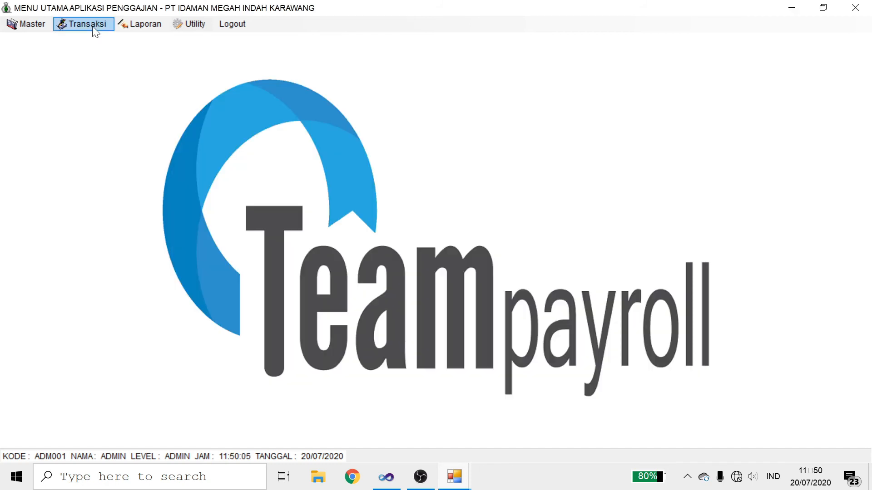
Step: Restart with a fresh general journal form for salary record GJ00003
click(92, 26)
click(97, 54)
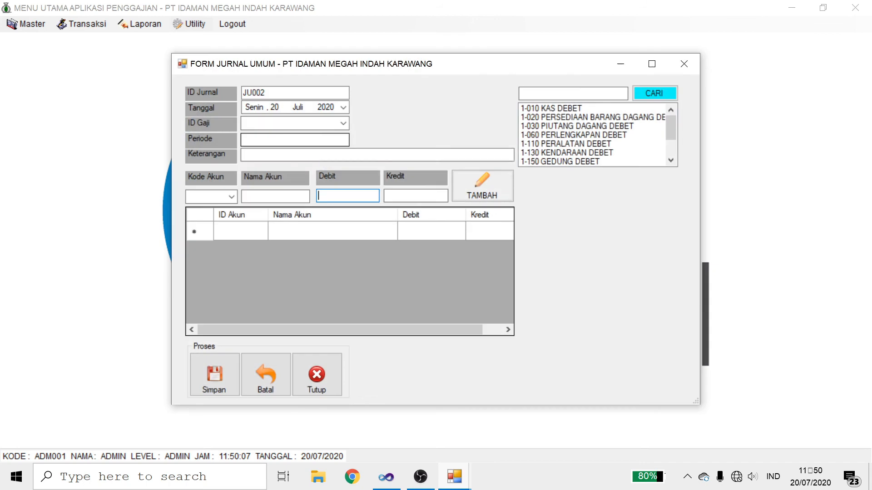
click(344, 123)
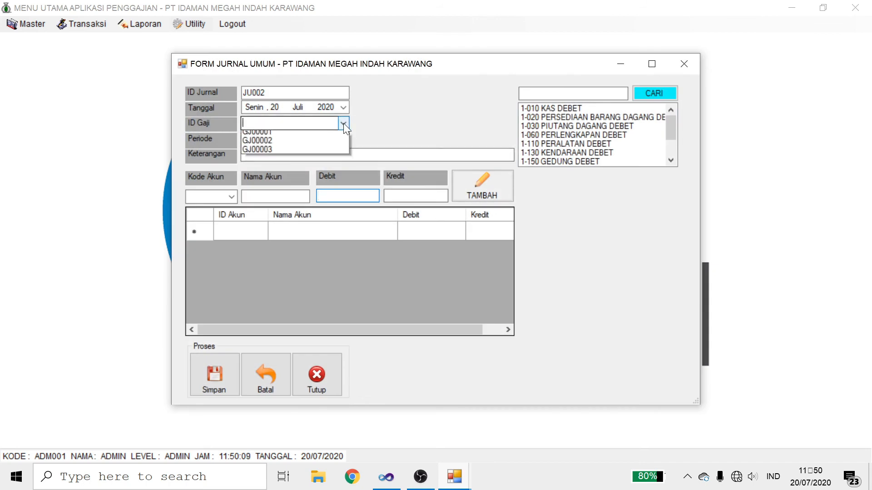
click(325, 152)
key(Tab)
Step: Enter period 7, description 'by gaji 20 juli', and add a 6-020 debit of 2260600
text(7)
click(243, 155)
text(by g)
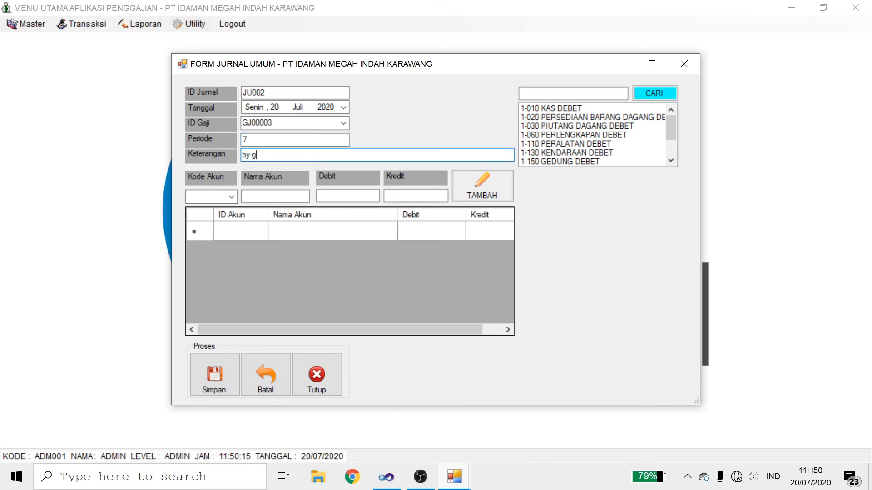
text(aji 20 juli)
click(233, 194)
click(213, 297)
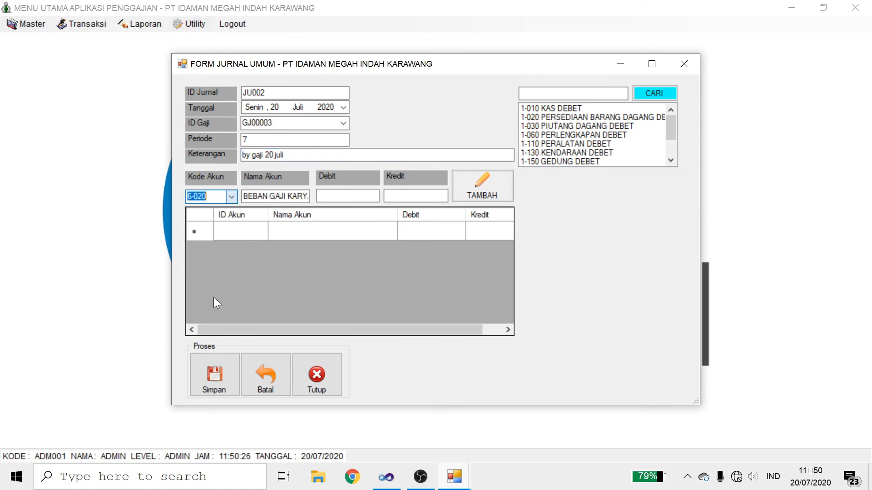
key(Tab)
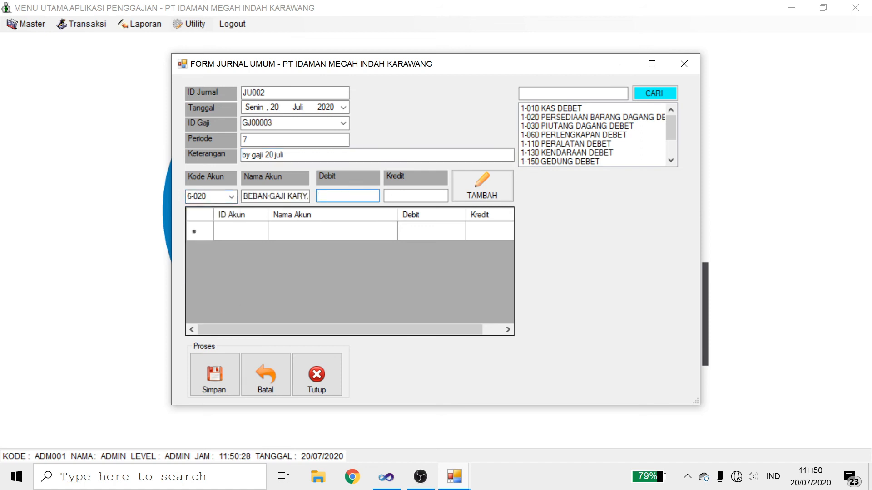
text(2260600)
click(400, 195)
text(0)
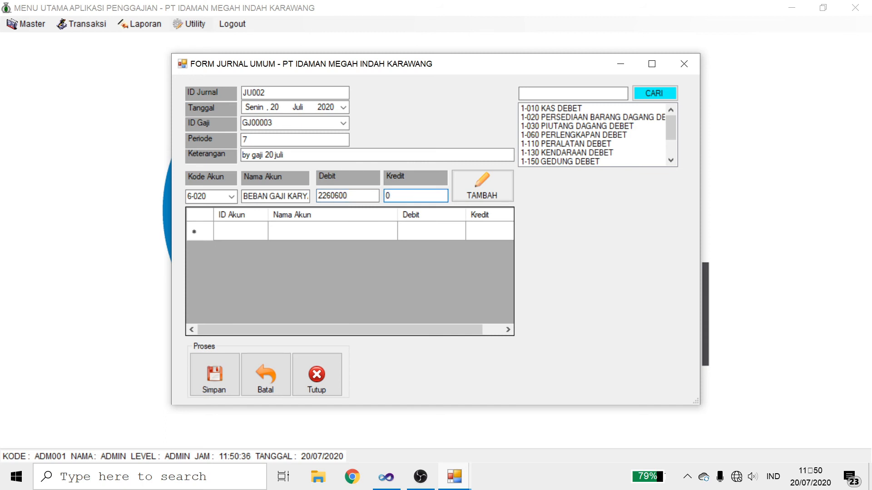
click(494, 189)
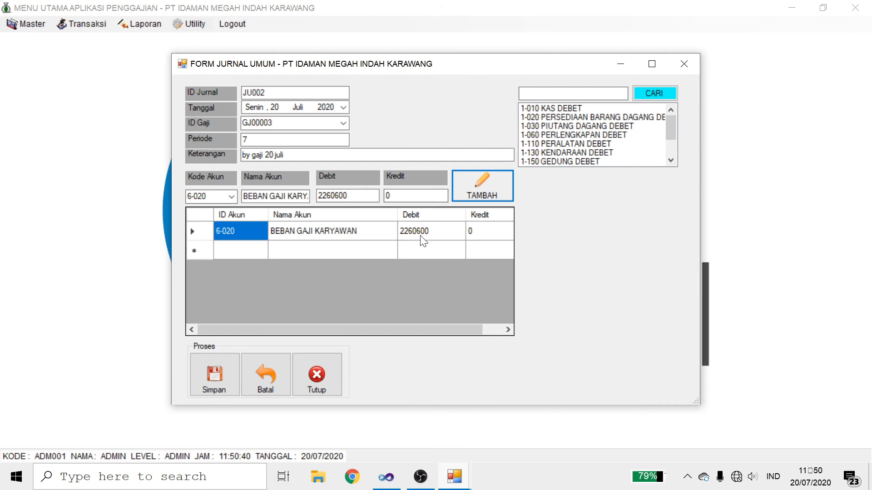
Step: Add the 1-010 KAS credit line of 2260600 and save journal JU002
click(231, 197)
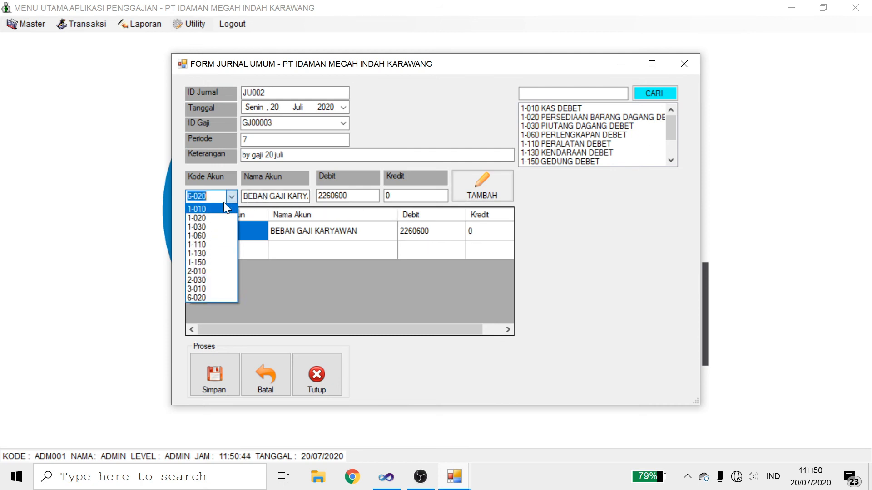
click(224, 209)
text(2260600)
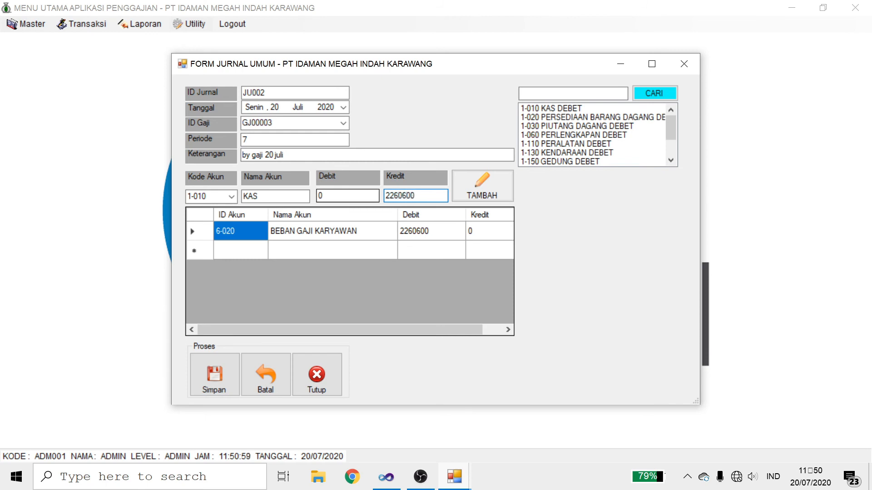
click(482, 186)
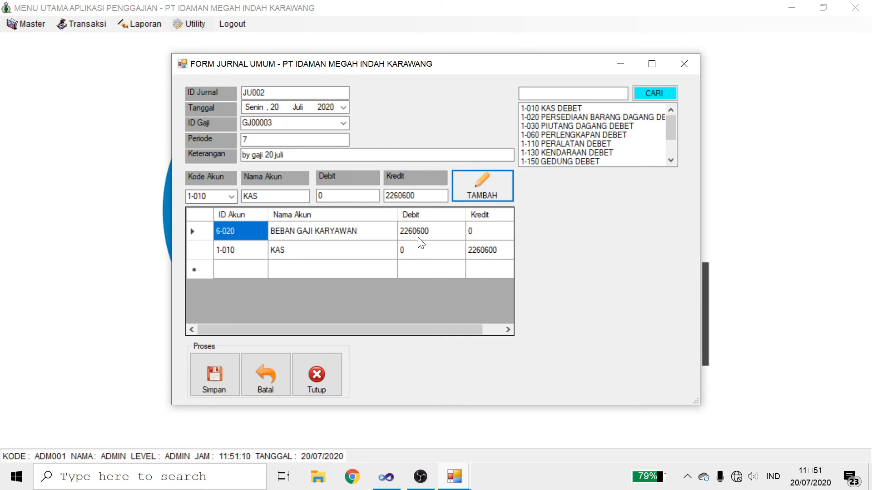
click(217, 372)
click(505, 276)
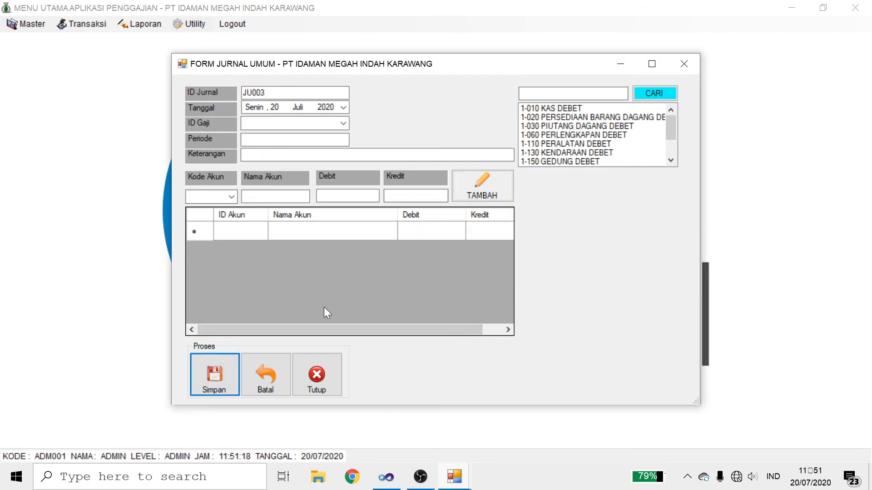
Step: Close the general journal and open the salary report form
click(316, 377)
click(129, 25)
click(129, 25)
click(129, 26)
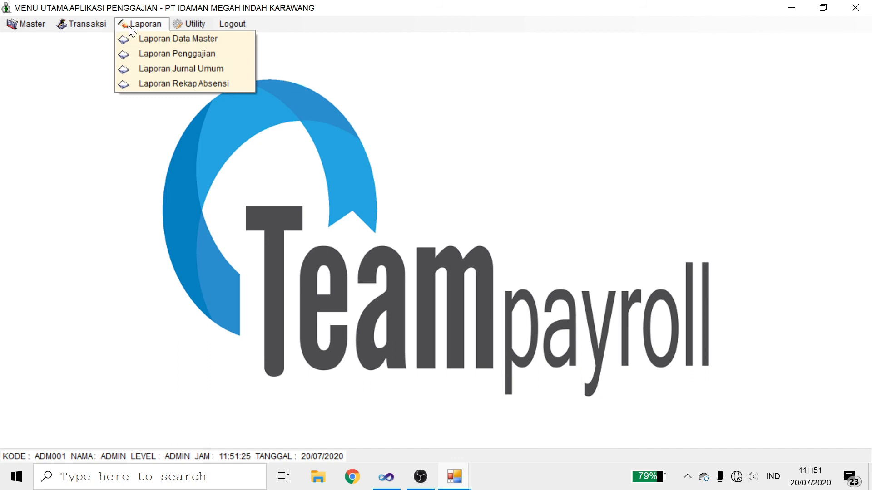
click(97, 86)
click(150, 28)
click(160, 53)
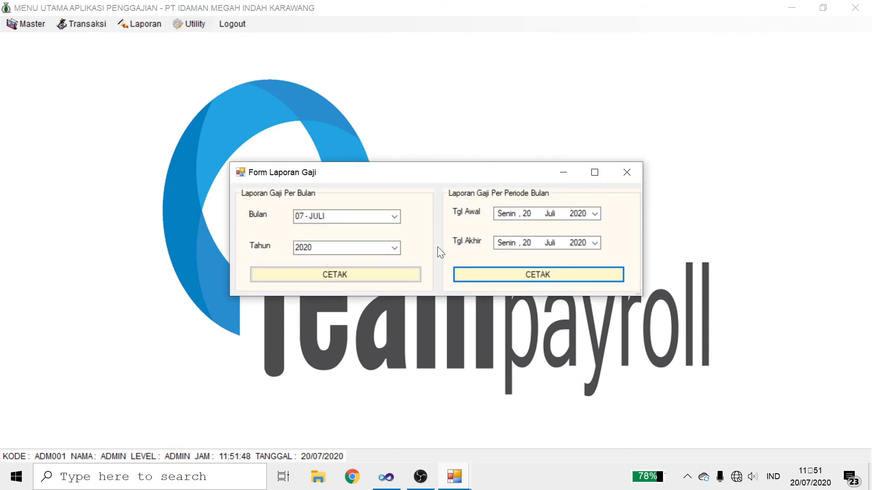
Step: Preview the monthly salary report for 07 - JULI 2020
click(394, 213)
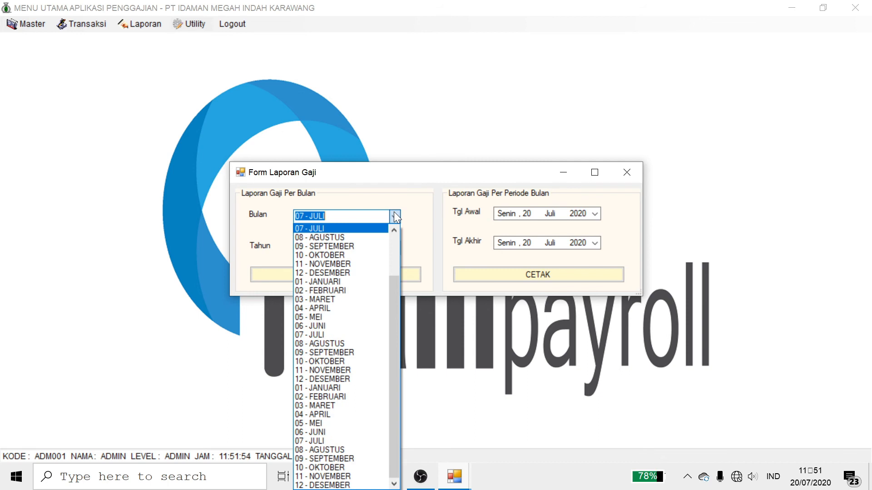
click(395, 217)
click(595, 214)
click(595, 216)
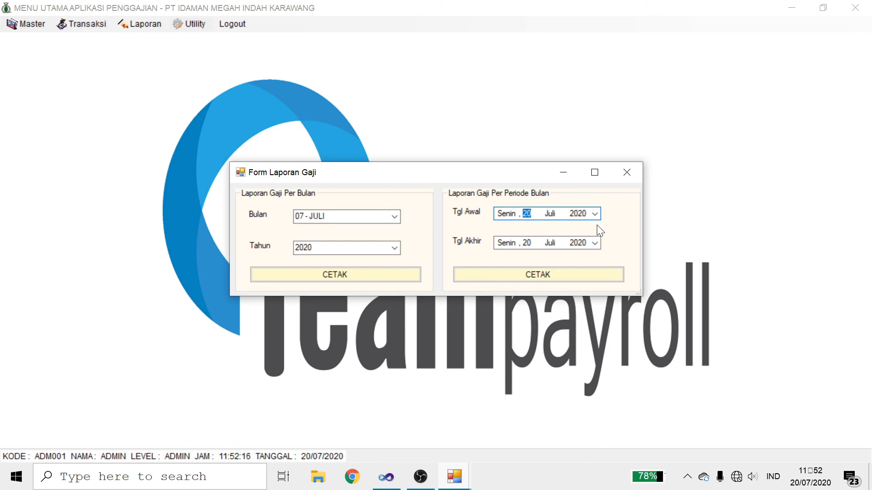
click(395, 215)
click(395, 216)
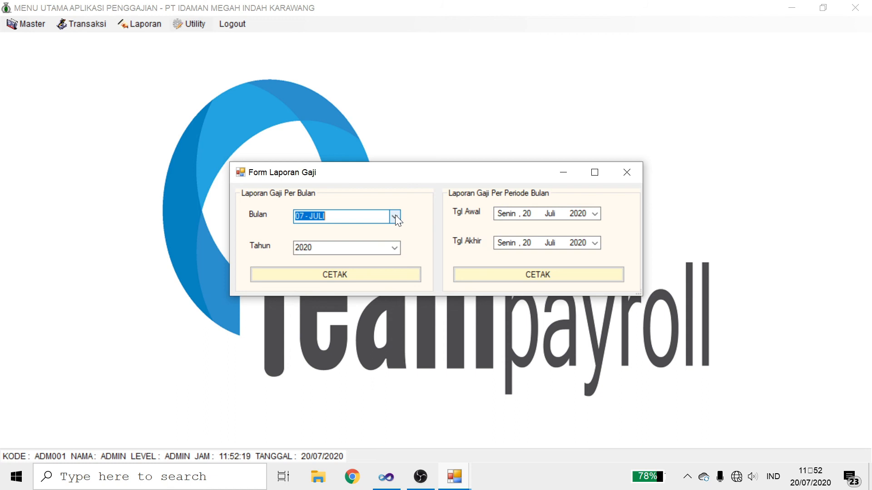
click(328, 279)
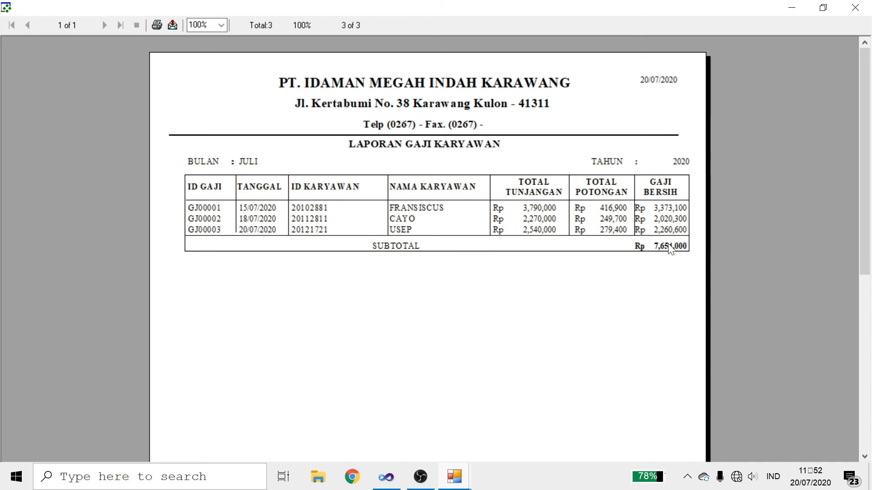
click(855, 8)
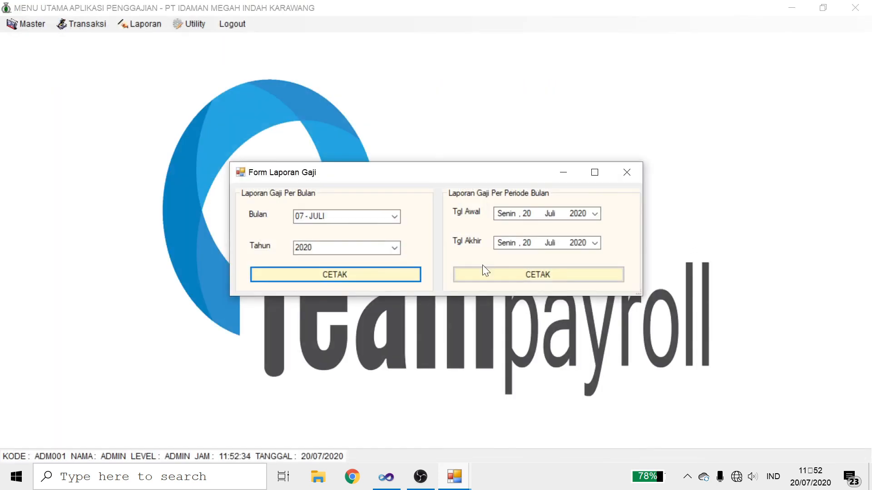
Step: Preview the salary report from 01 June 2020 to 20 July 2020, then close the form
click(596, 215)
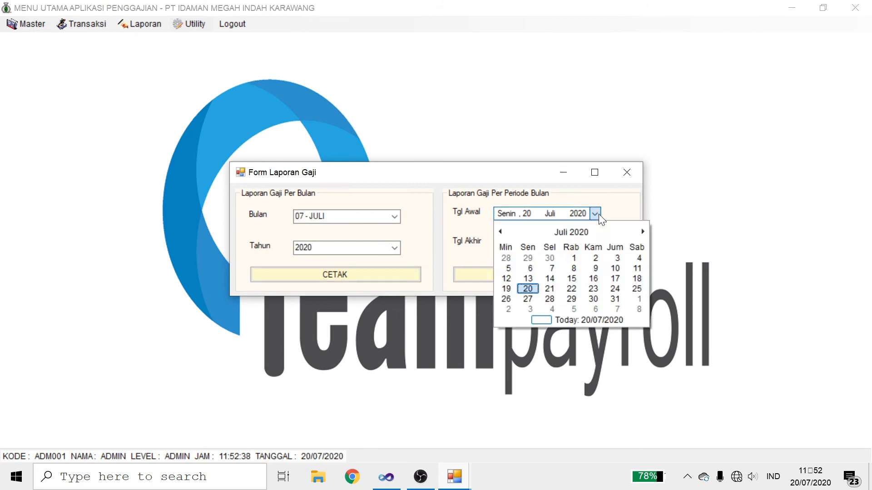
click(500, 232)
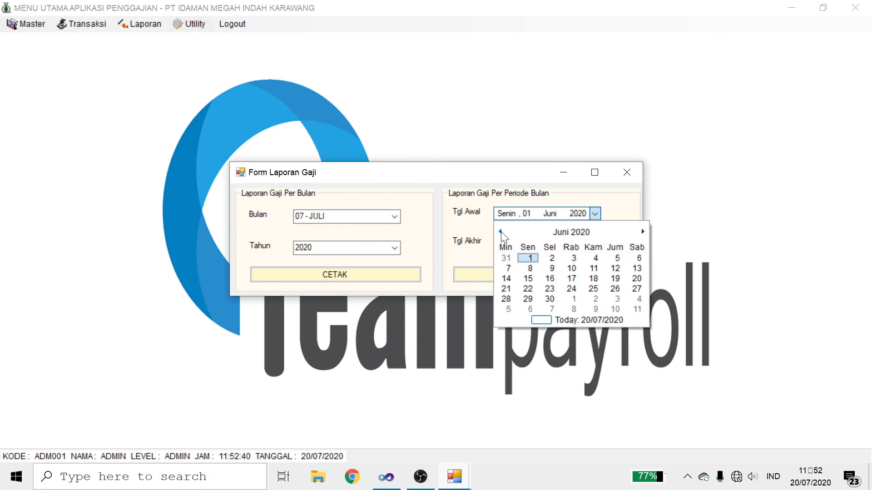
click(530, 255)
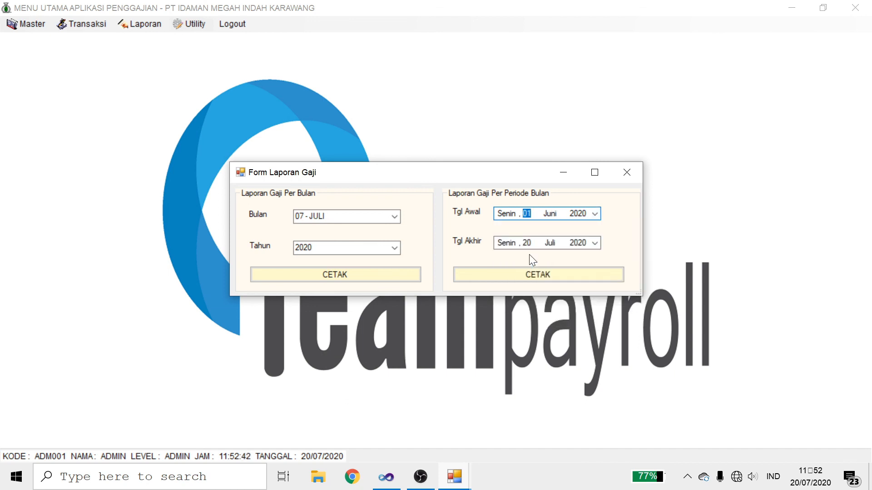
click(567, 272)
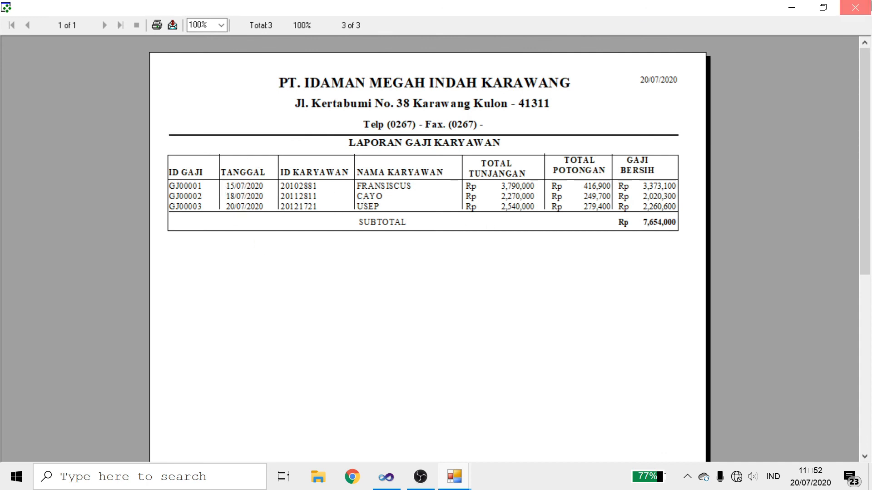
click(855, 7)
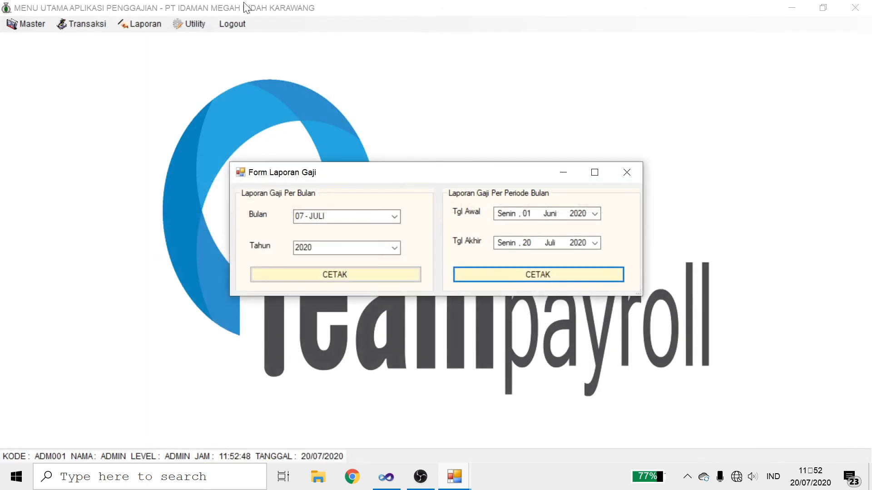
click(634, 176)
click(141, 24)
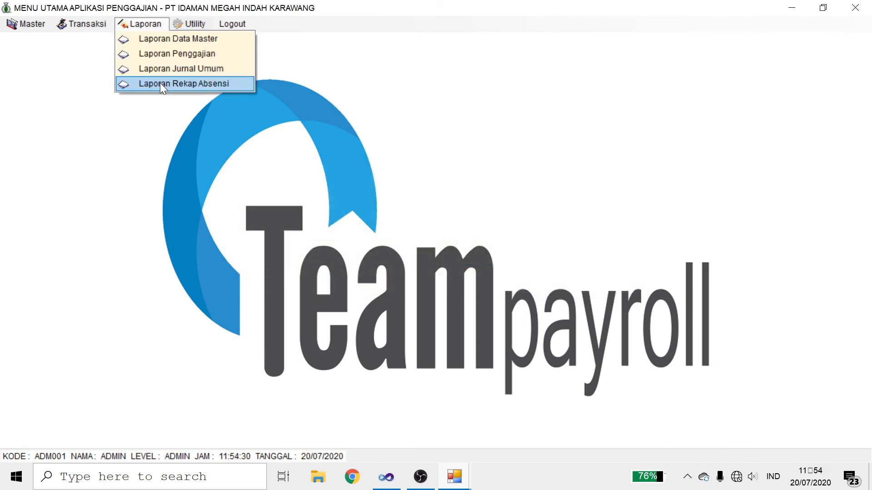
Step: Preview the attendance recap report for recap number rkp001
click(161, 85)
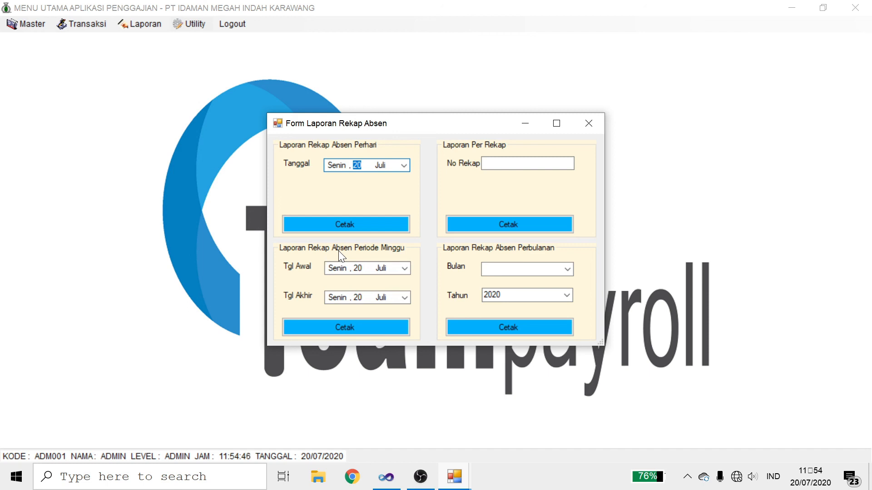
click(518, 164)
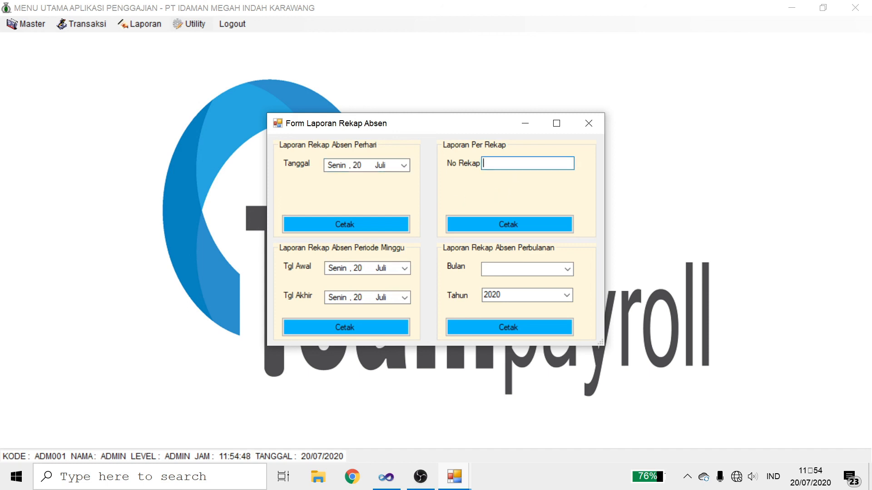
text(rkp001)
click(494, 226)
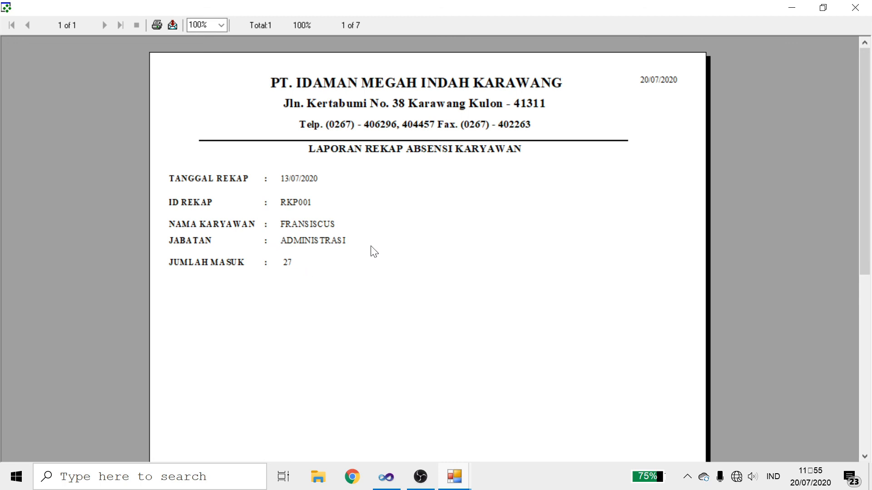
click(855, 8)
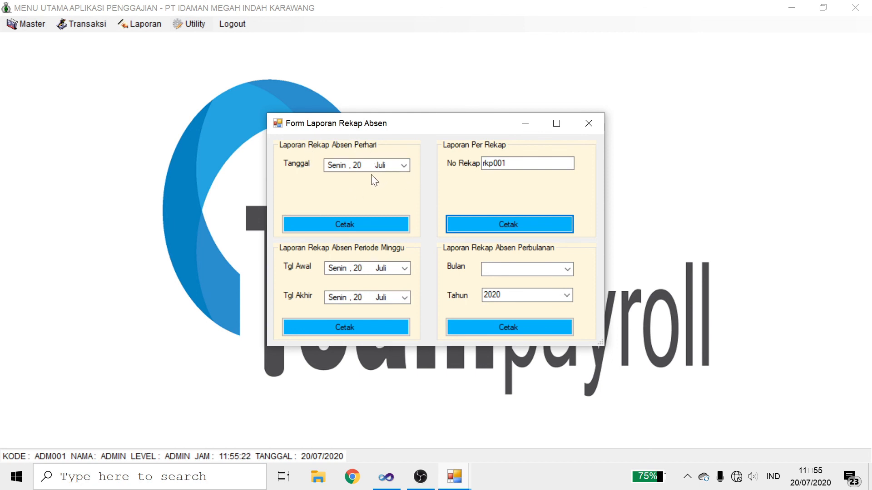
Step: Preview the daily attendance recap for 20 July 2020 and close the recap form
click(355, 225)
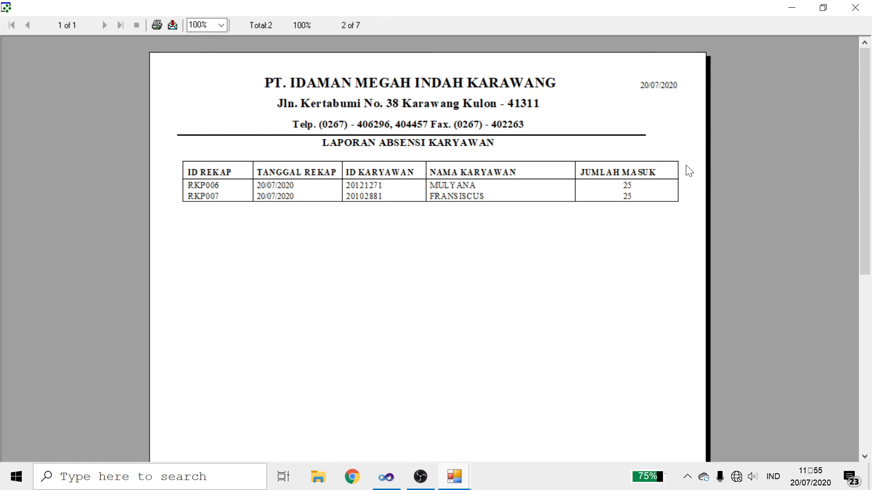
click(855, 7)
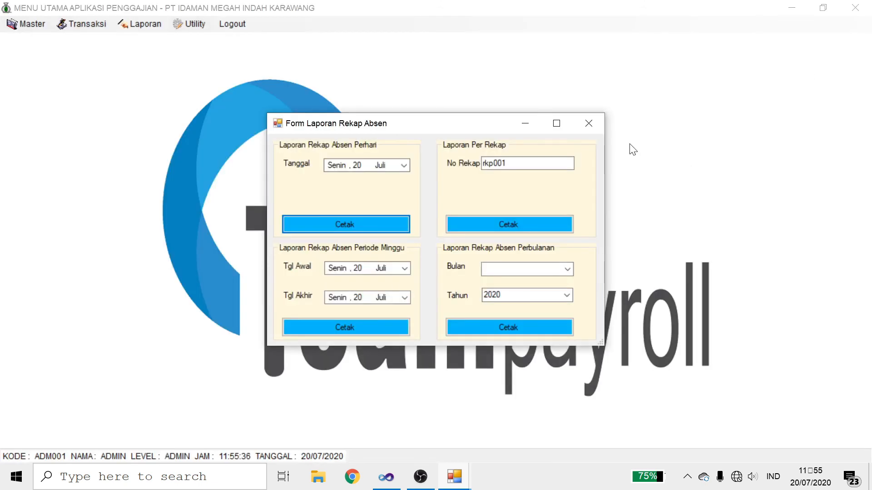
click(599, 127)
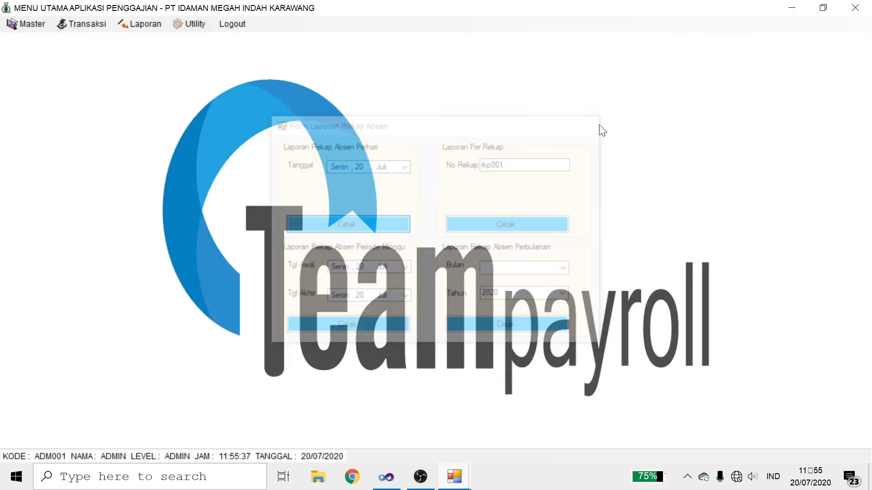
Step: Open Utility > Ganti Password and enter the correct old admin password after one failed attempt
click(126, 25)
click(180, 23)
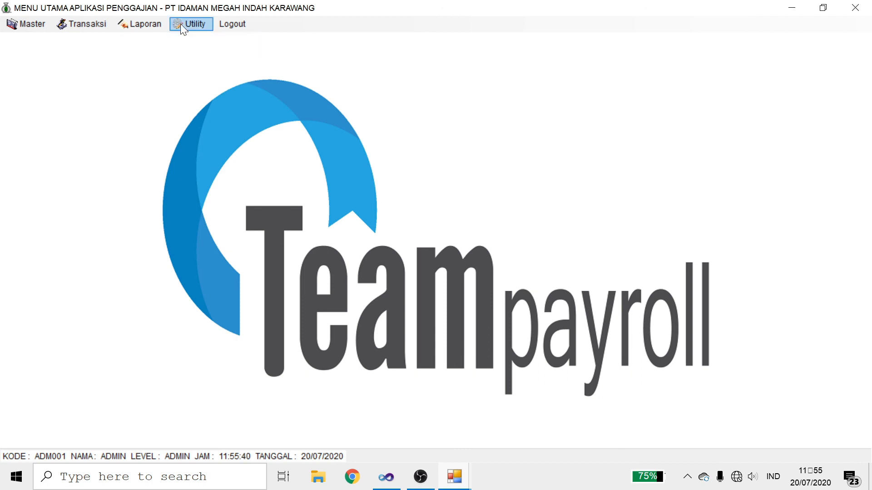
click(181, 24)
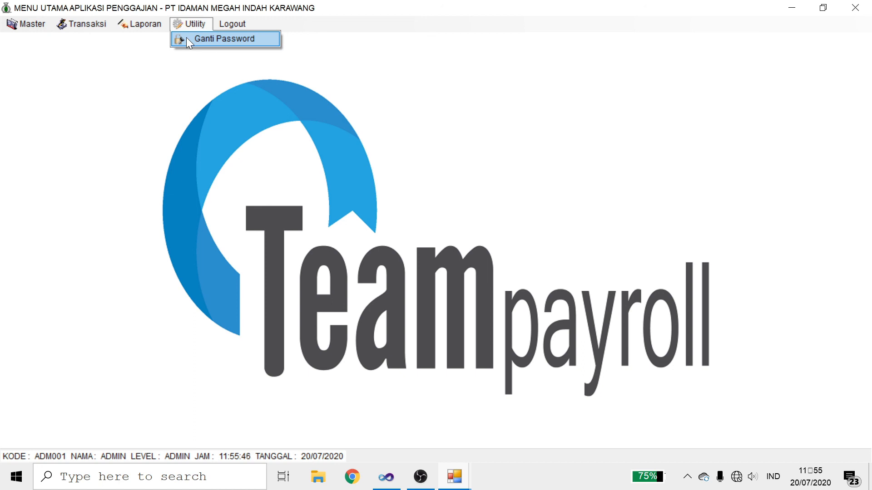
click(187, 38)
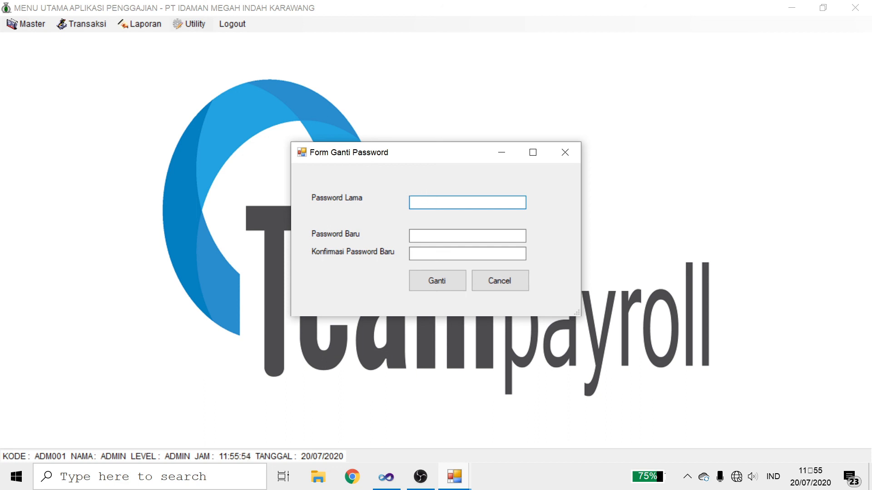
key(Caps_Lock)
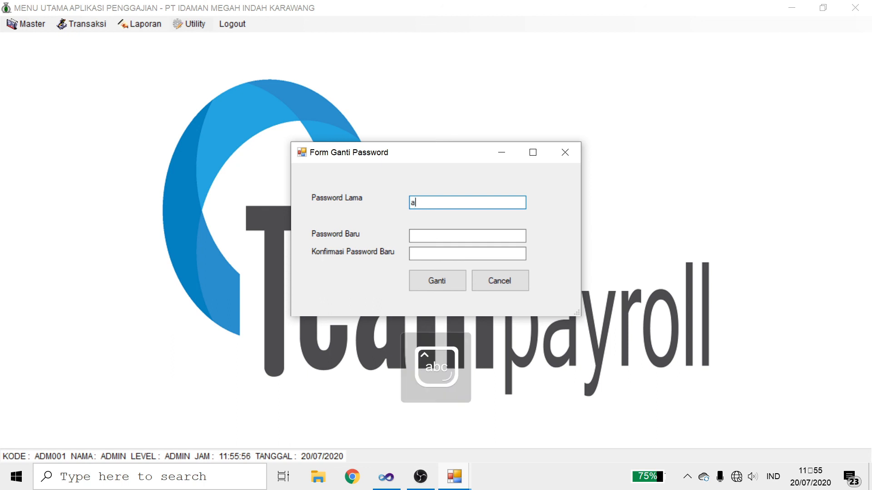
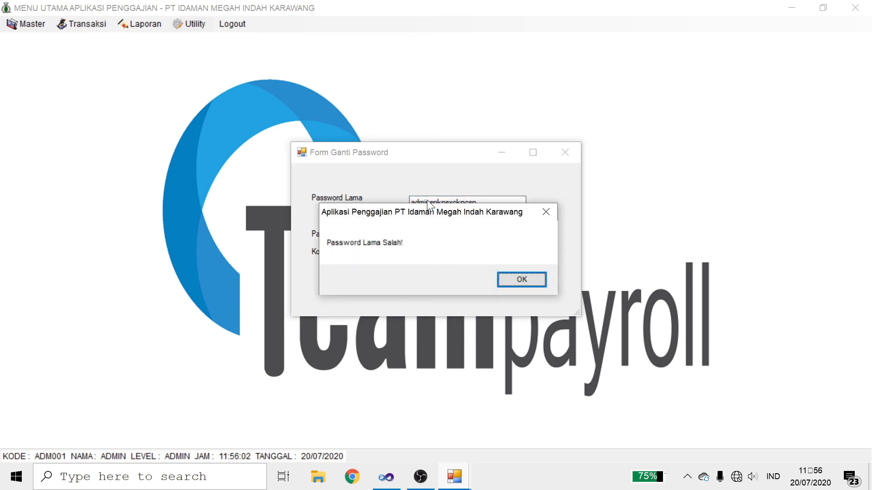
click(526, 278)
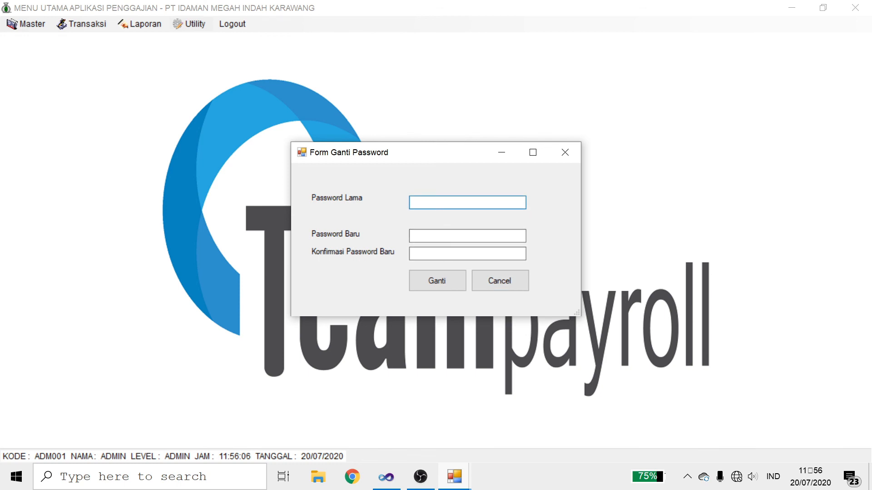
key(Return)
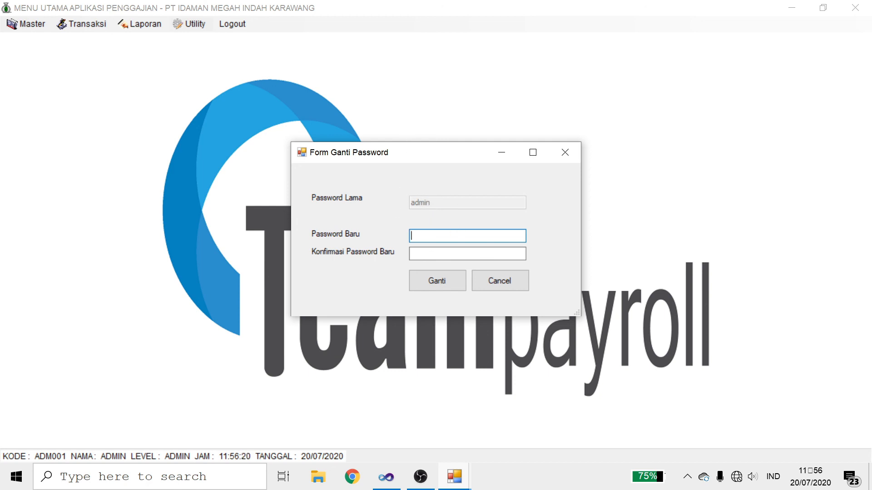
Step: Enter and confirm the new admin password, apply it with Ganti, and acknowledge the success message
click(467, 253)
text(adm001)
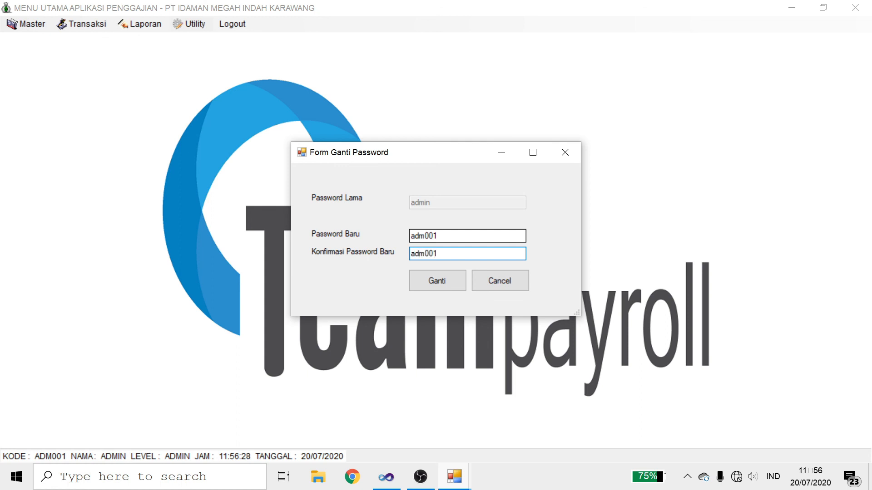
click(448, 275)
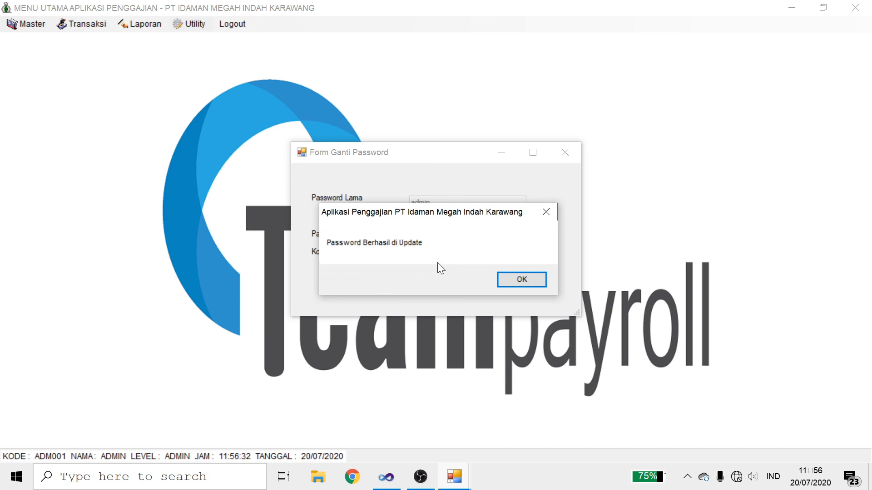
click(514, 282)
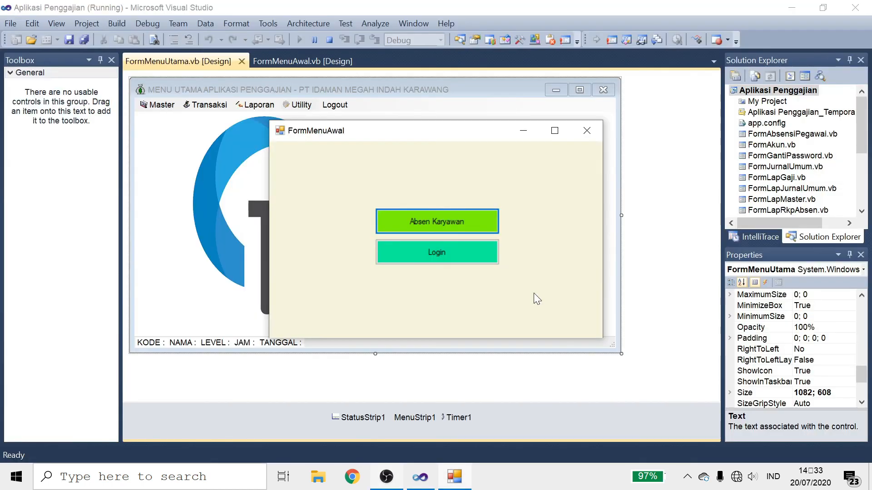